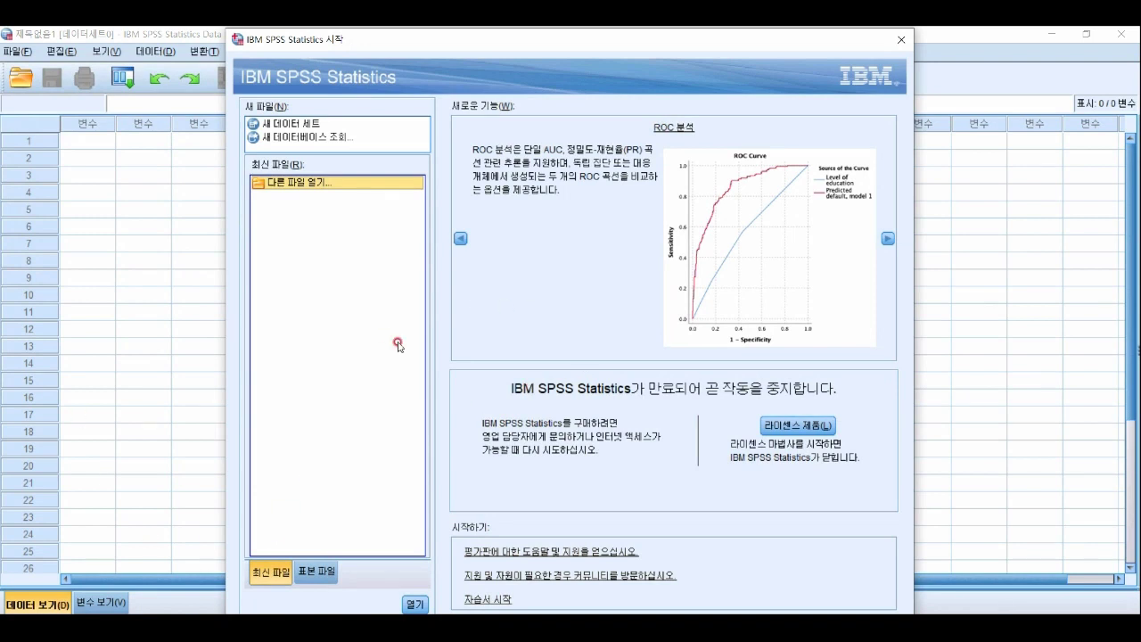
# Step: Create a new empty dataset from the welcome dialog
pyautogui.click(312, 124)
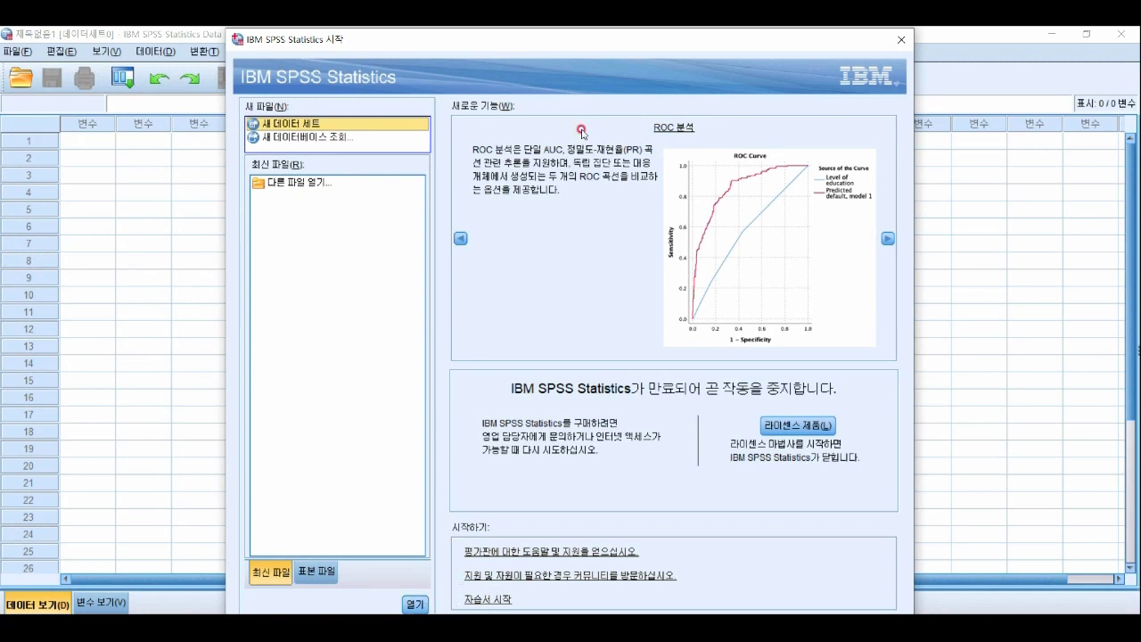
pyautogui.moveTo(375, 45); pyautogui.dragTo(151, 29)
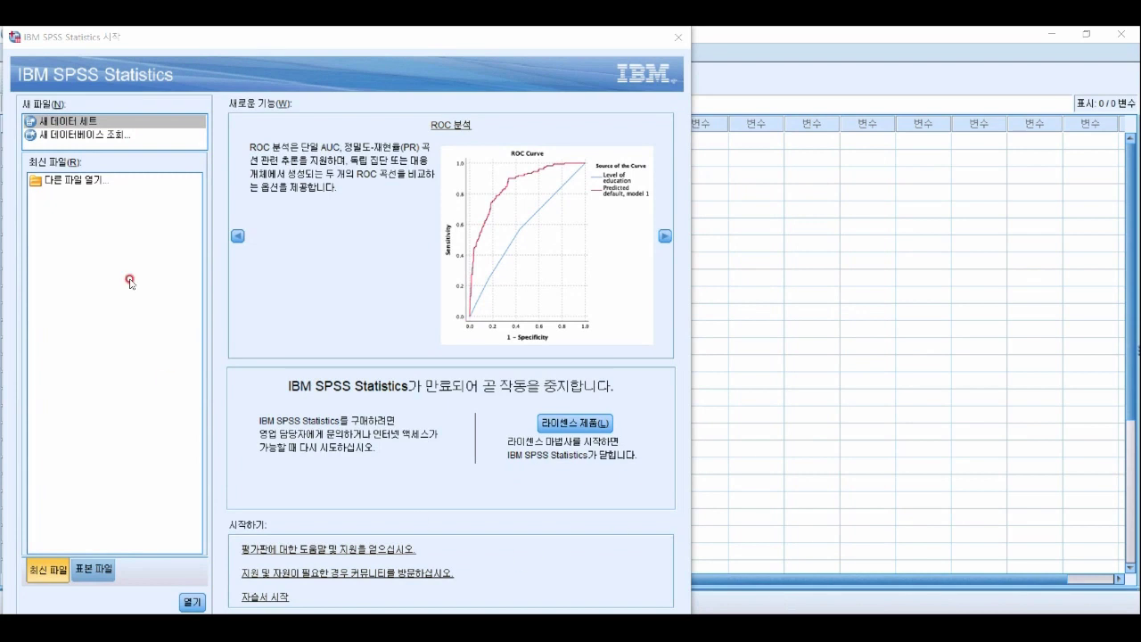
pyautogui.click(119, 121)
pyautogui.doubleClick(119, 121)
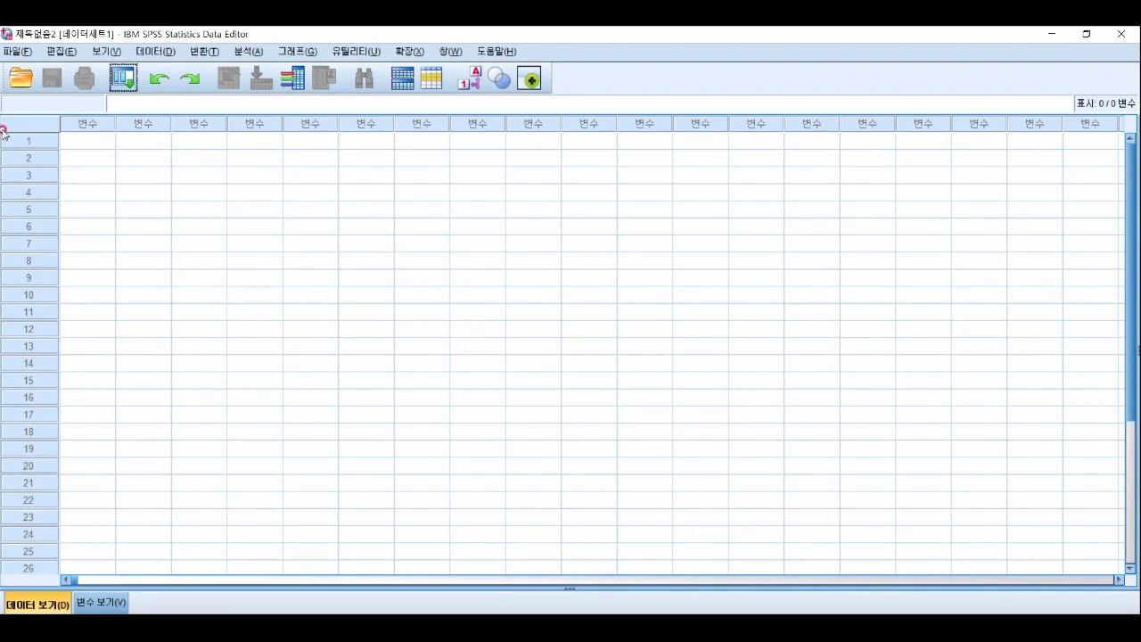
# Step: Survey the command groups of the Data Editor, from file and edit through analysis to window and help
pyautogui.click(11, 50)
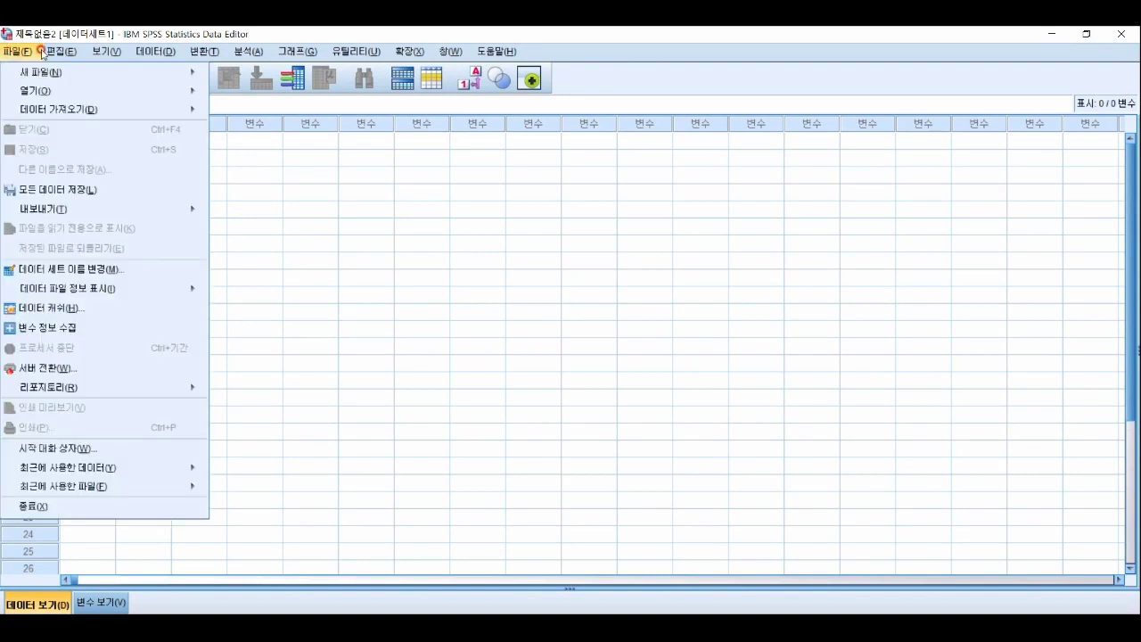
pyautogui.click(41, 51)
pyautogui.click(60, 50)
pyautogui.click(120, 52)
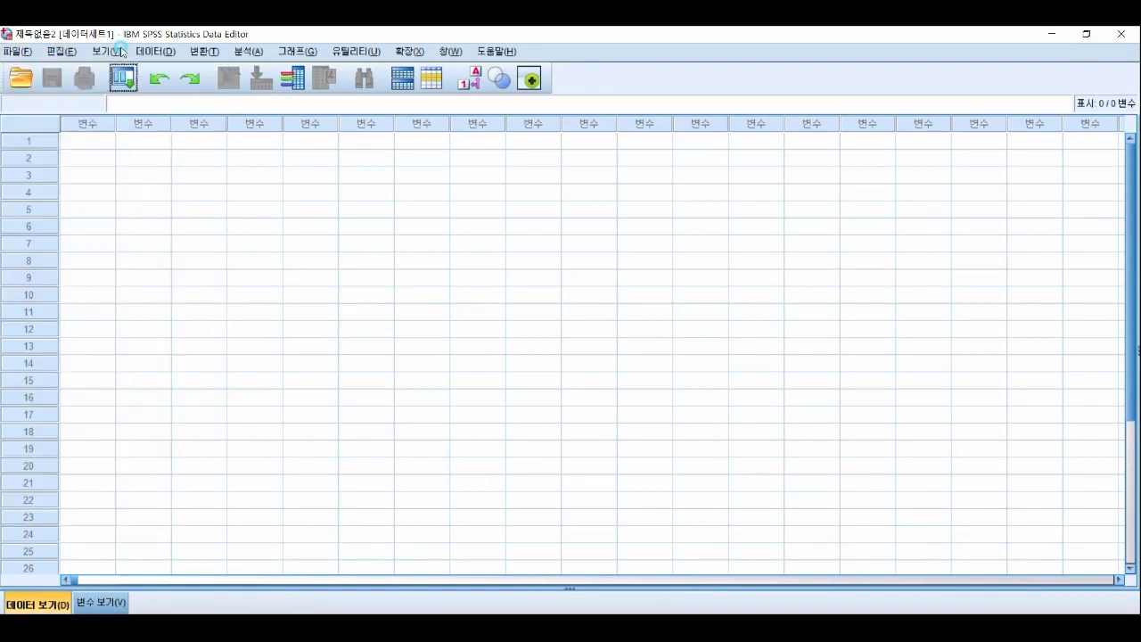
pyautogui.click(121, 52)
pyautogui.click(151, 50)
pyautogui.click(162, 51)
pyautogui.click(205, 51)
pyautogui.click(205, 51)
pyautogui.moveTo(249, 51)
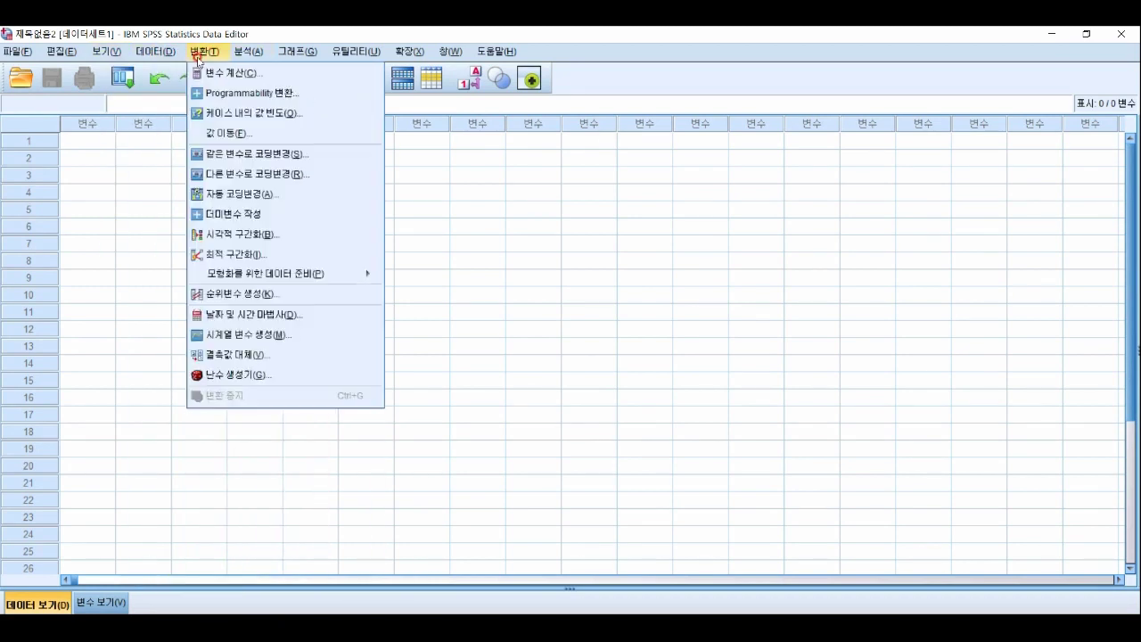
pyautogui.moveTo(307, 51)
pyautogui.moveTo(346, 55)
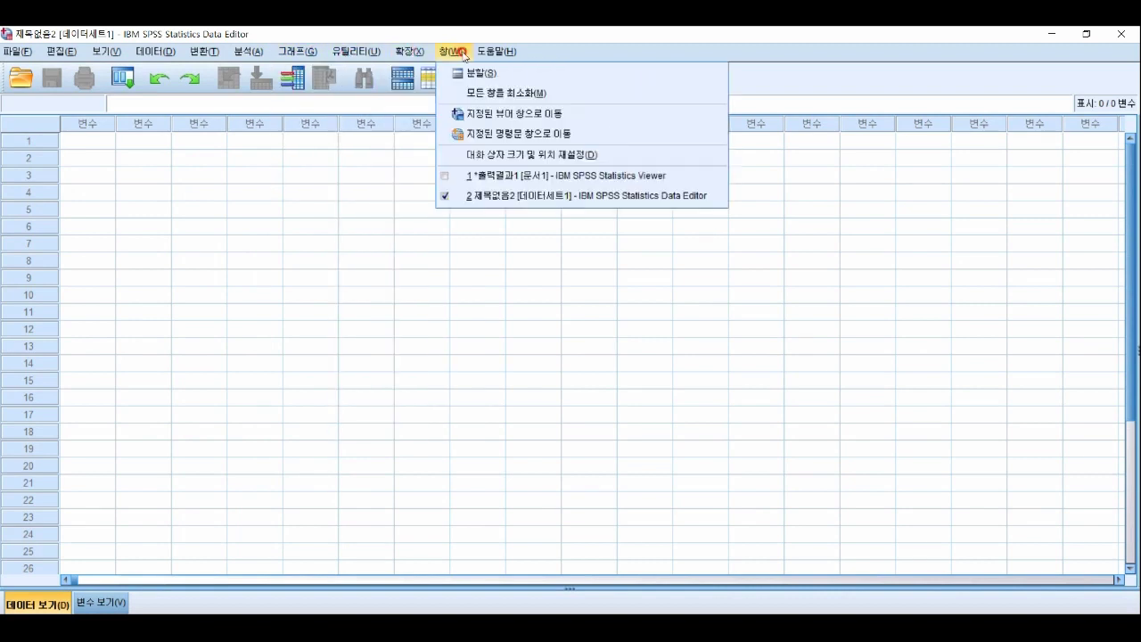
pyautogui.moveTo(524, 57)
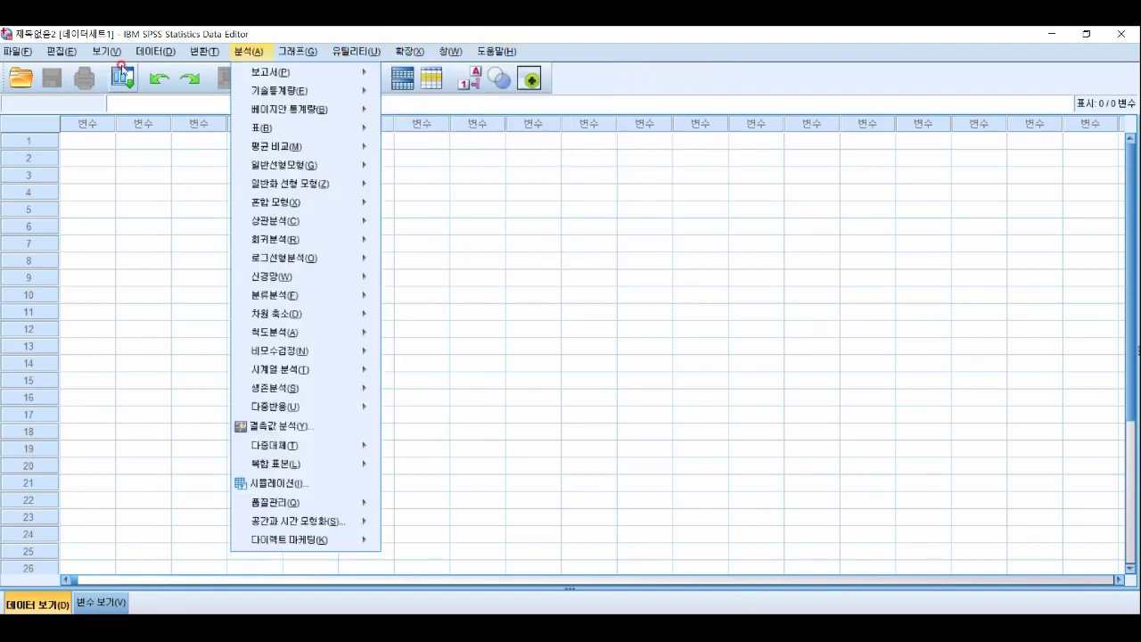
# Step: Examine the file commands, including the new file types, dataset renaming, data file information and recently used files
pyautogui.moveTo(20, 51)
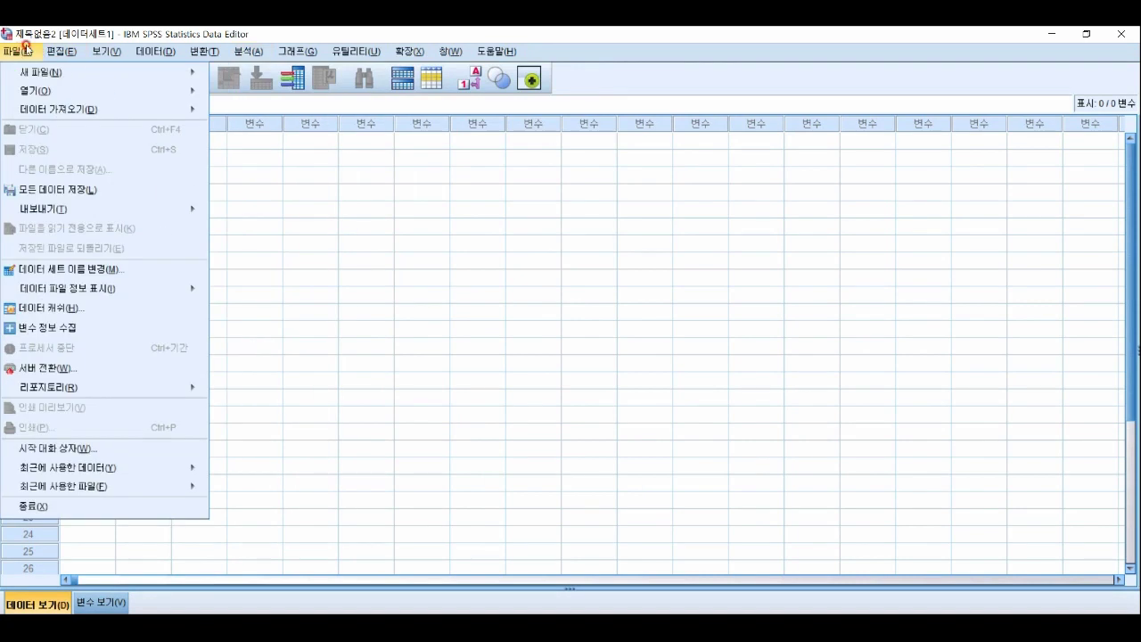
pyautogui.moveTo(54, 73)
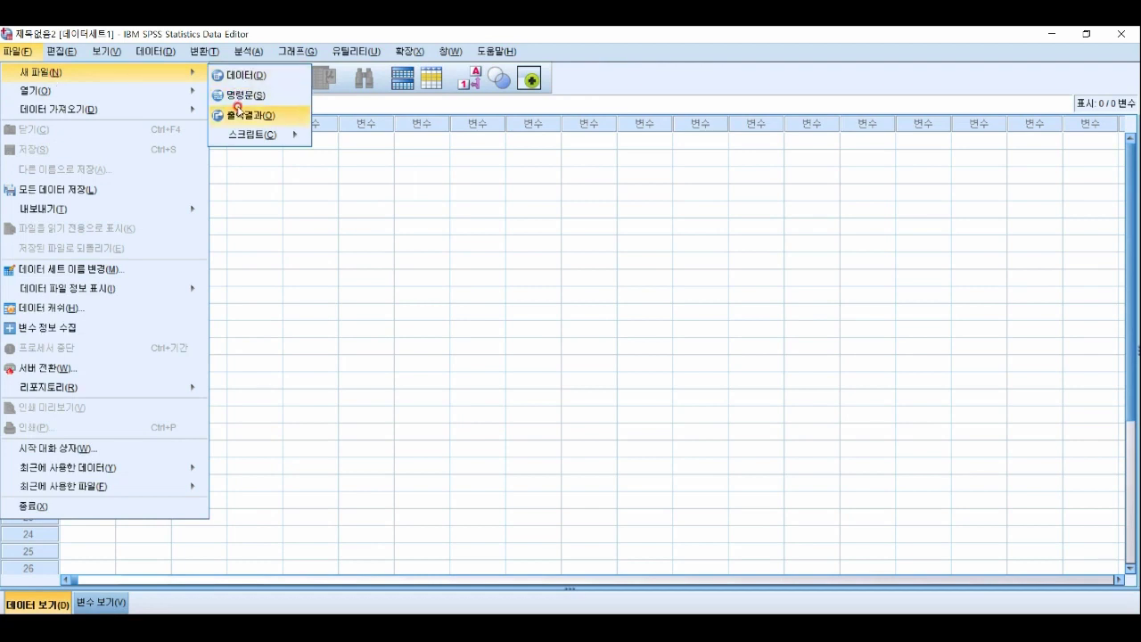
pyautogui.moveTo(261, 139)
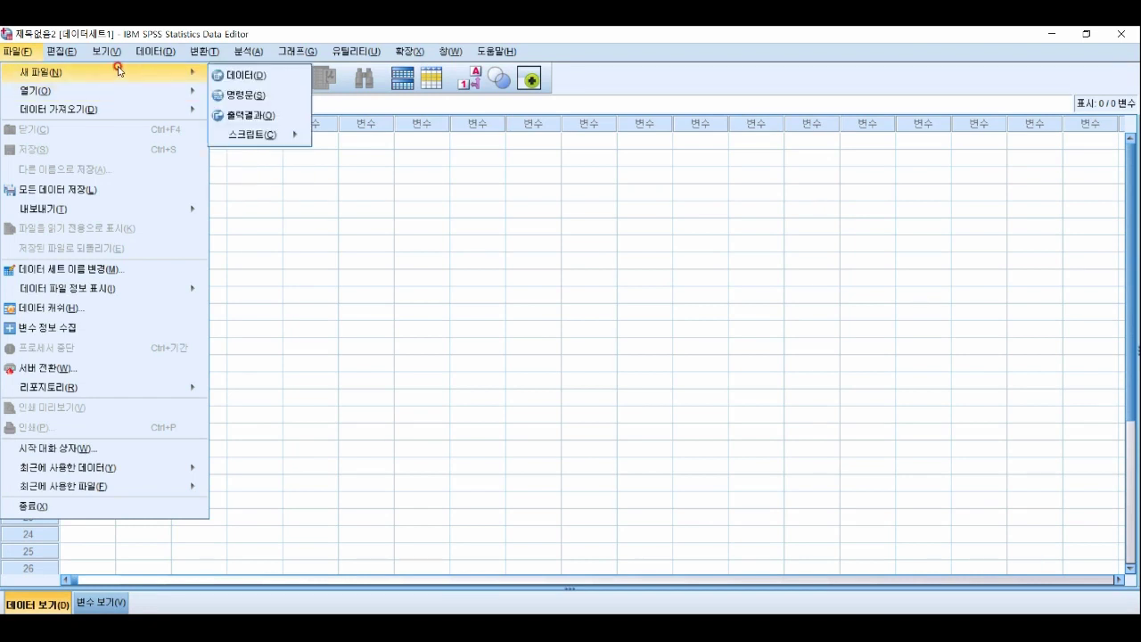
pyautogui.click(305, 277)
pyautogui.click(141, 190)
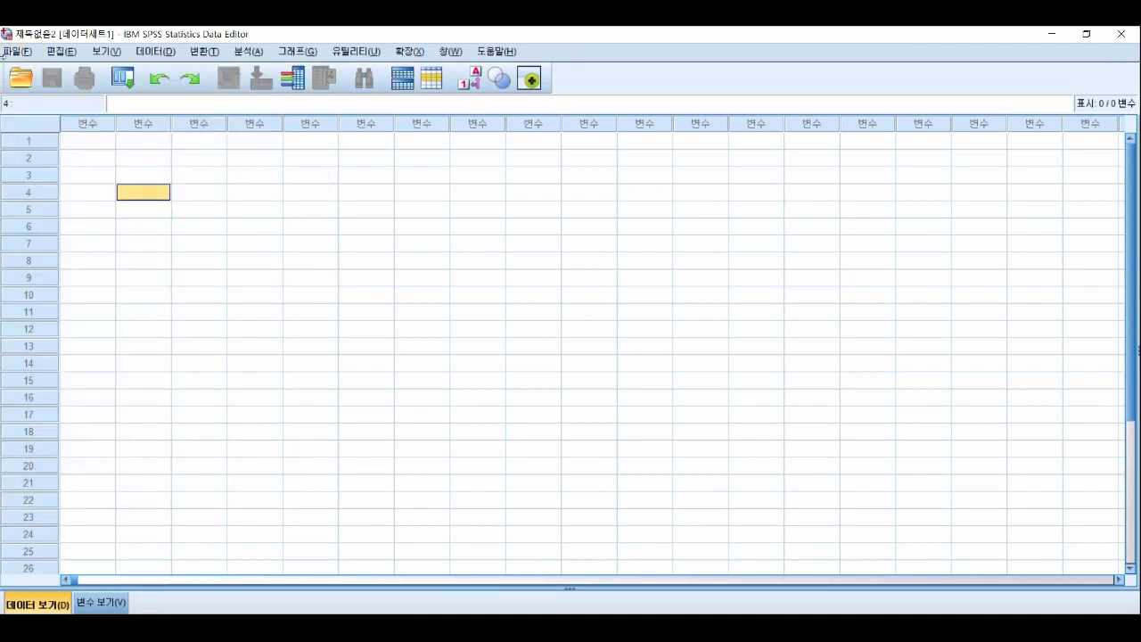
pyautogui.click(20, 52)
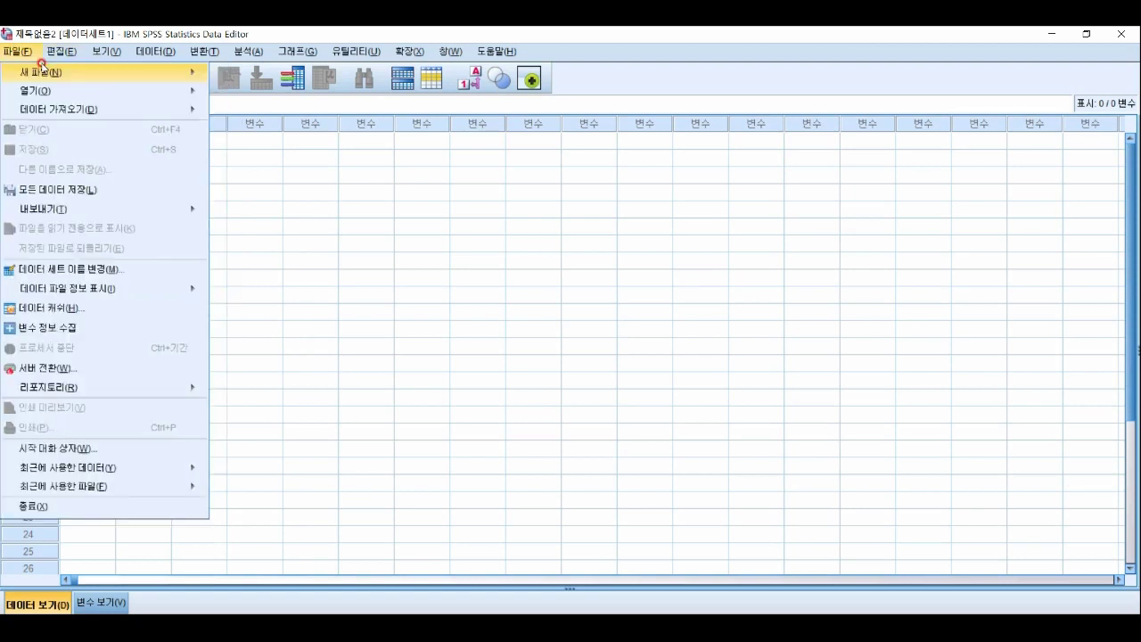
pyautogui.moveTo(119, 214)
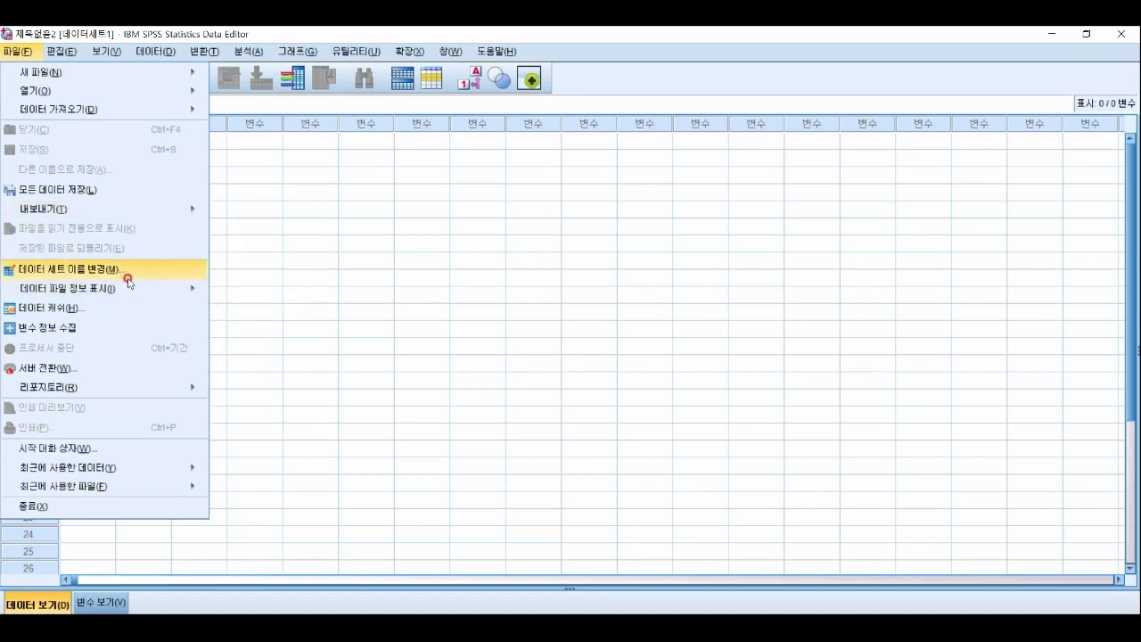
pyautogui.moveTo(140, 294)
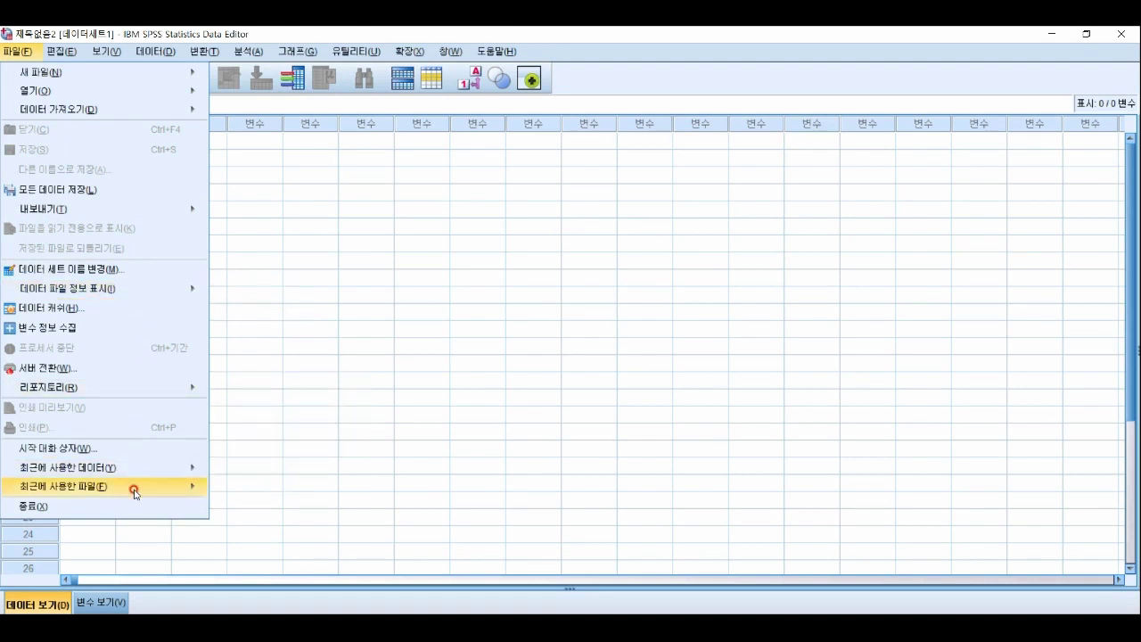
# Step: Review the edit, view, data and transform commands, including the data validation options
pyautogui.moveTo(59, 50)
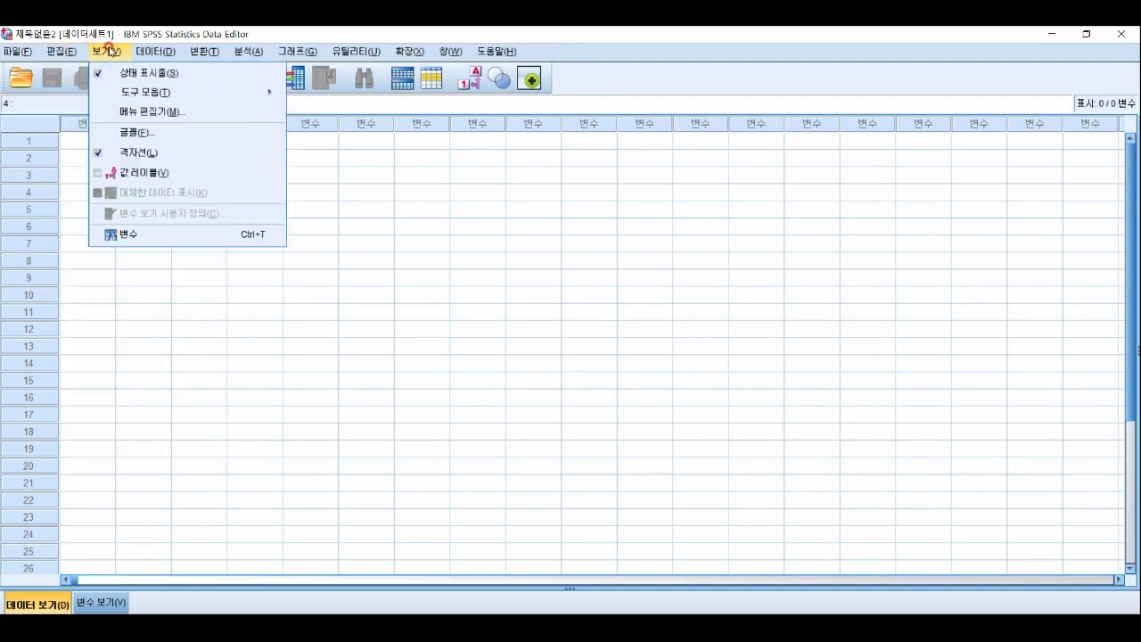
pyautogui.moveTo(146, 51)
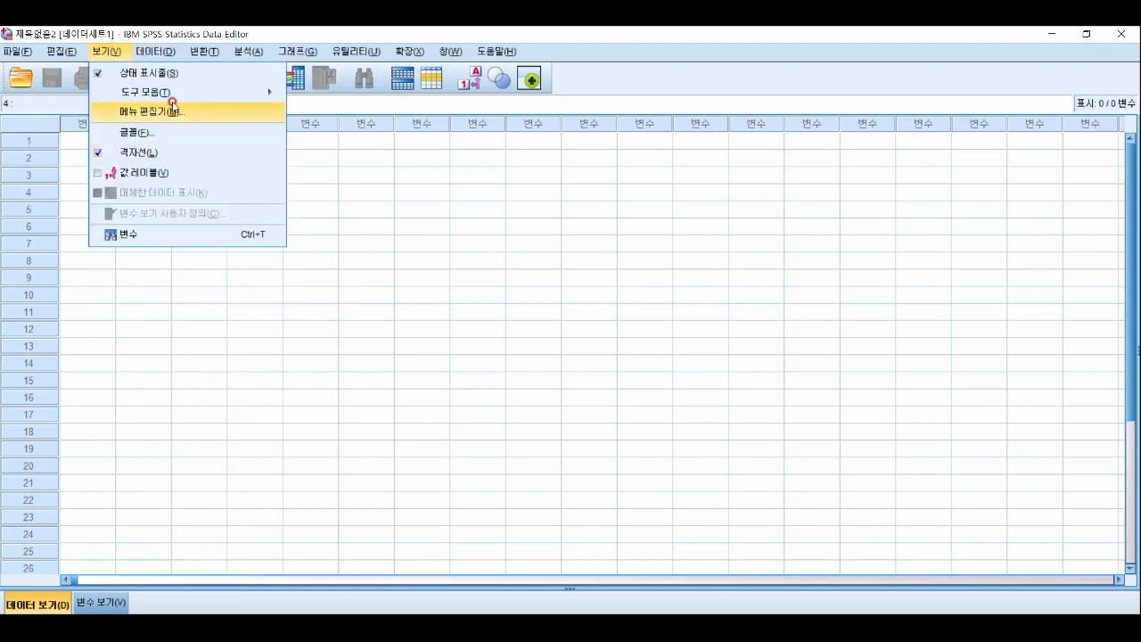
pyautogui.moveTo(175, 100)
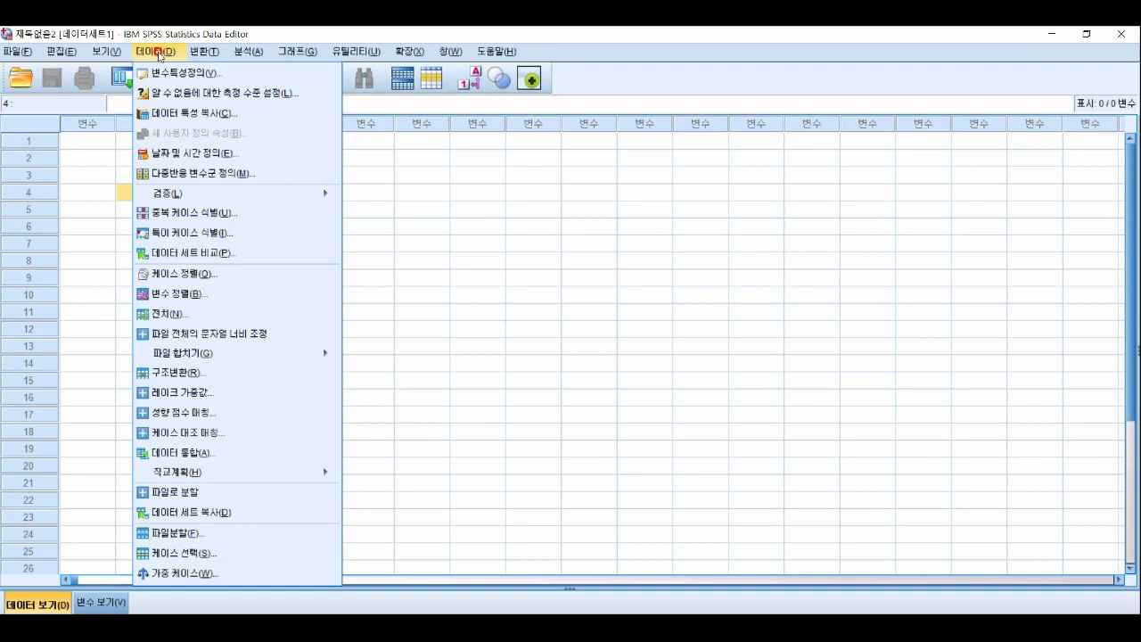
pyautogui.click(238, 194)
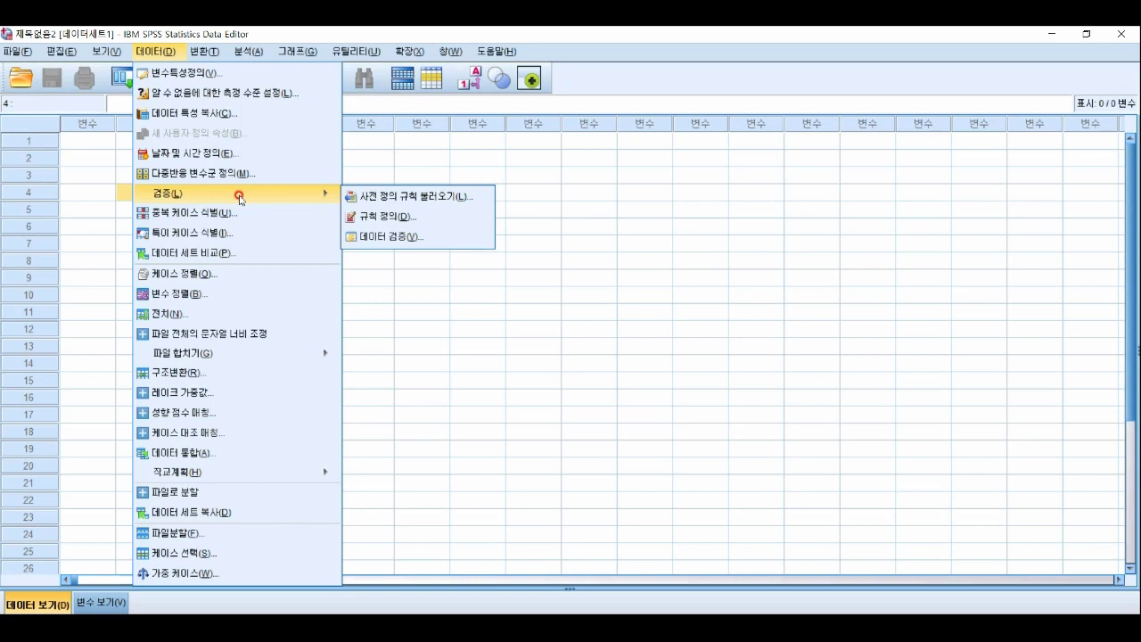
pyautogui.moveTo(214, 54)
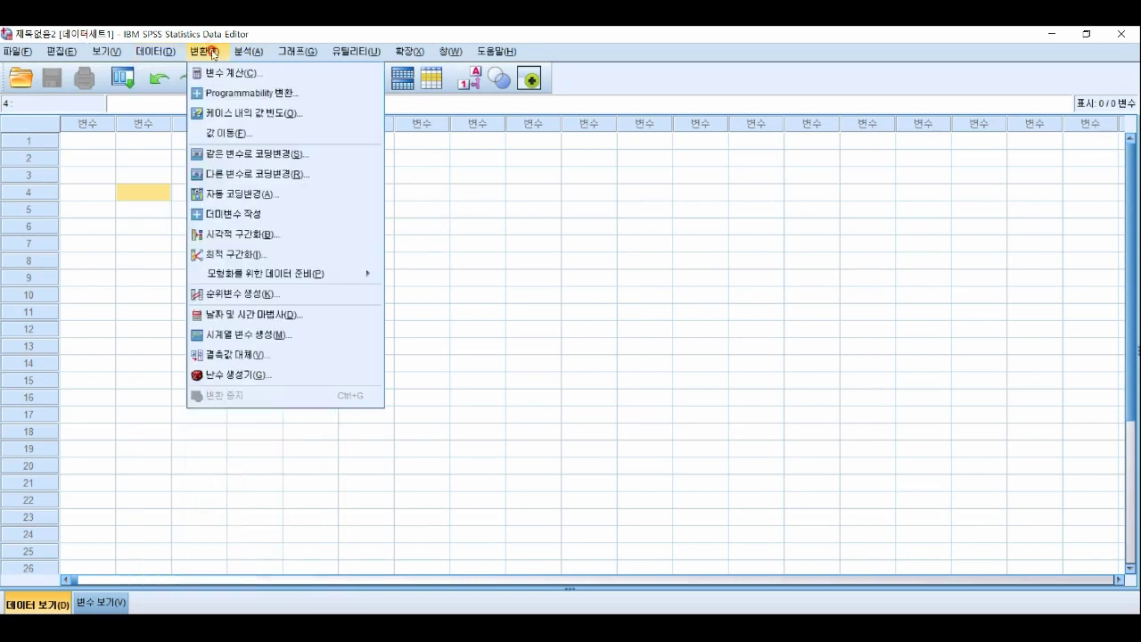
# Step: Examine the statistical analysis procedures, including loglinear, neural network, dimension reduction, tables and compare means options
pyautogui.moveTo(162, 59)
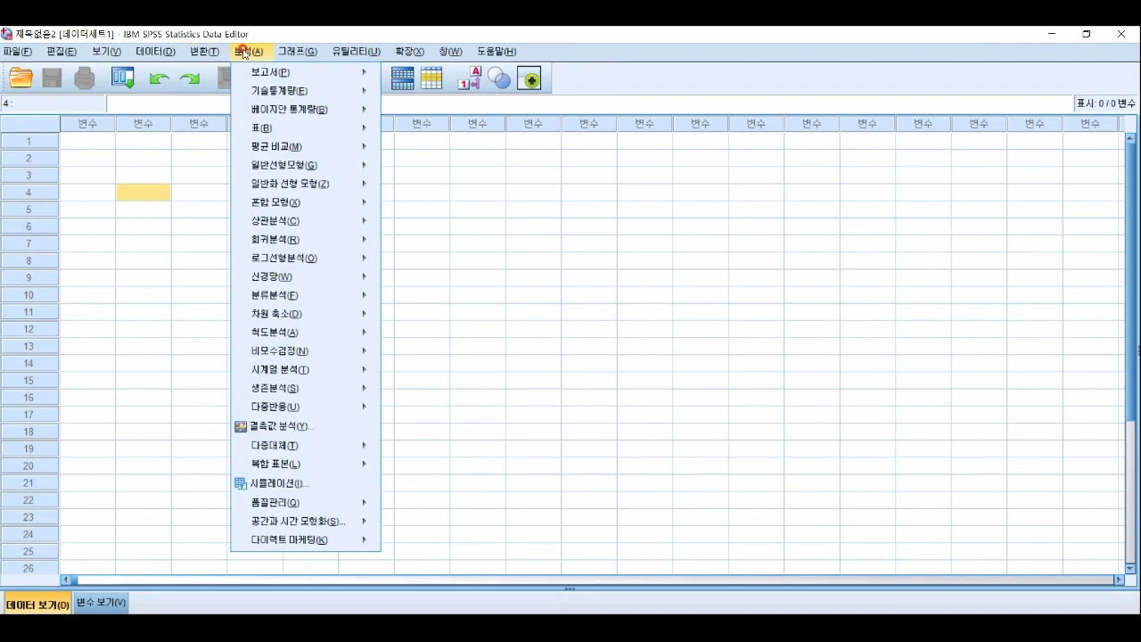
pyautogui.click(307, 229)
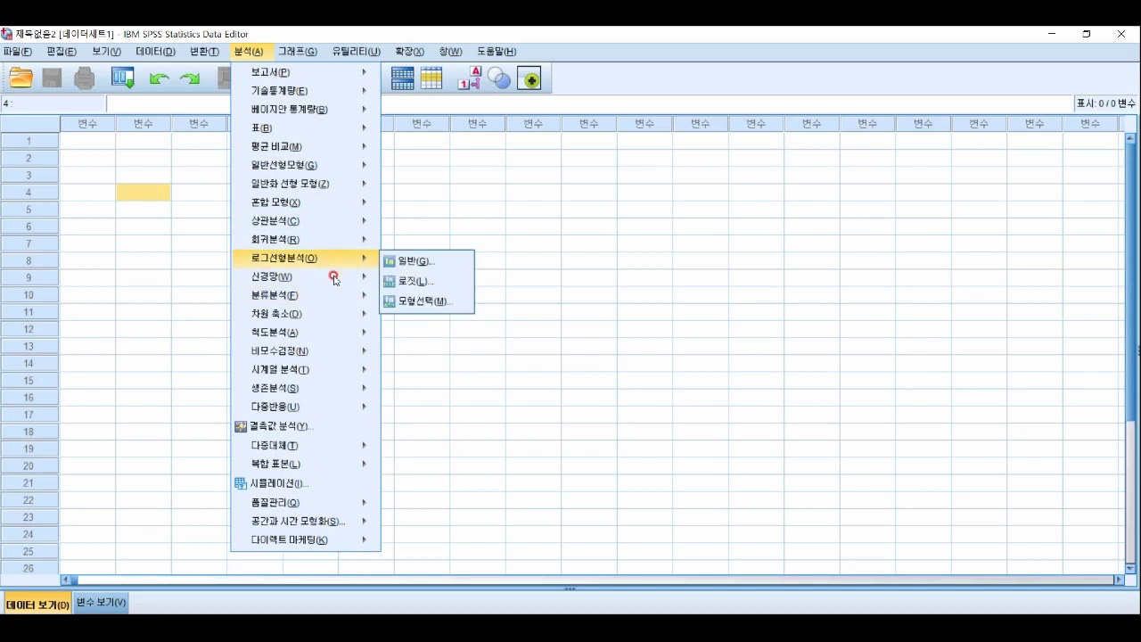
pyautogui.moveTo(333, 280)
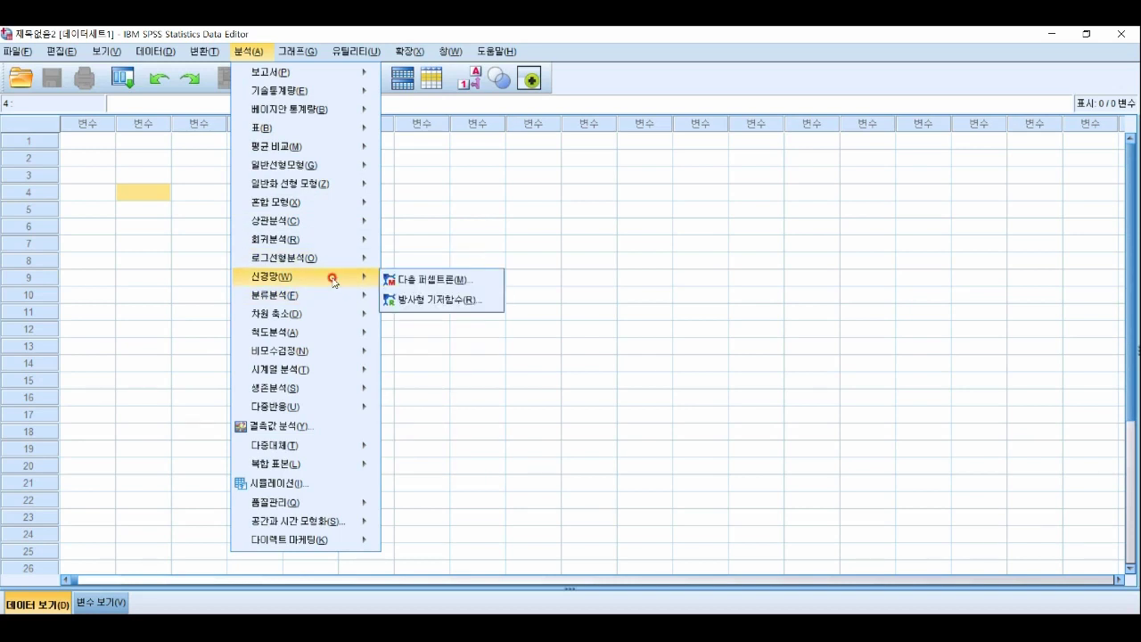
pyautogui.moveTo(320, 375)
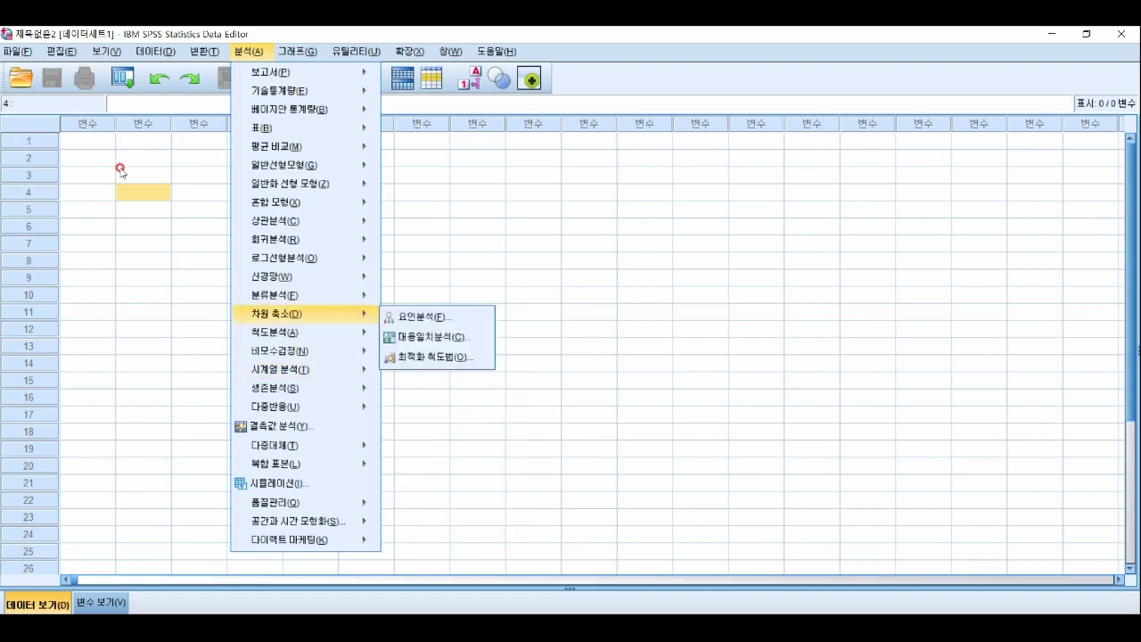
pyautogui.moveTo(329, 113)
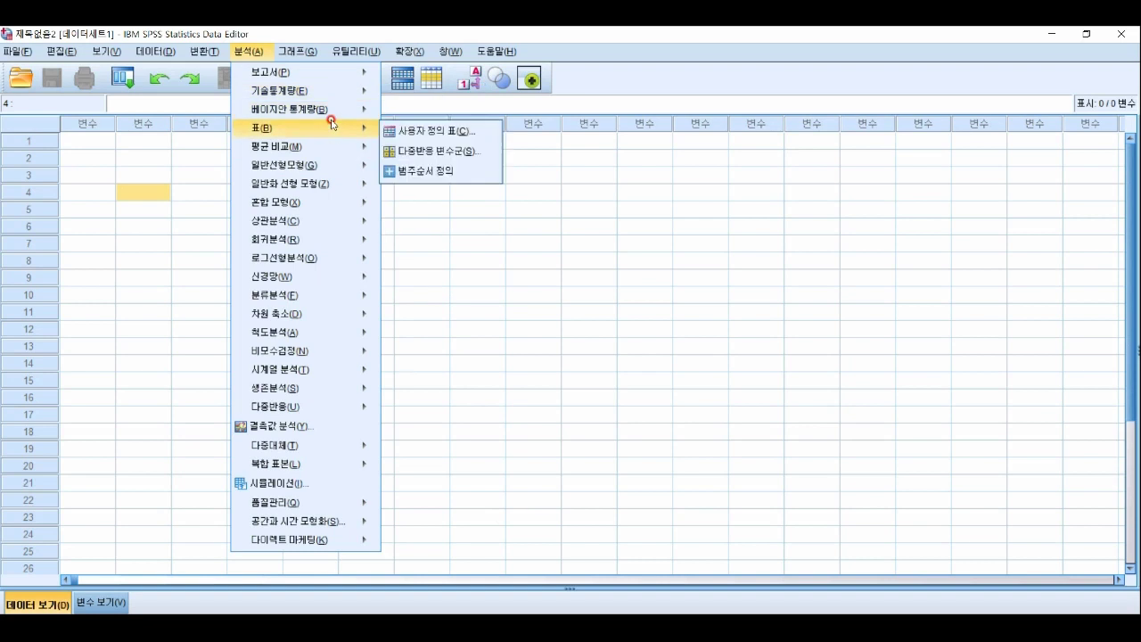
pyautogui.moveTo(329, 145)
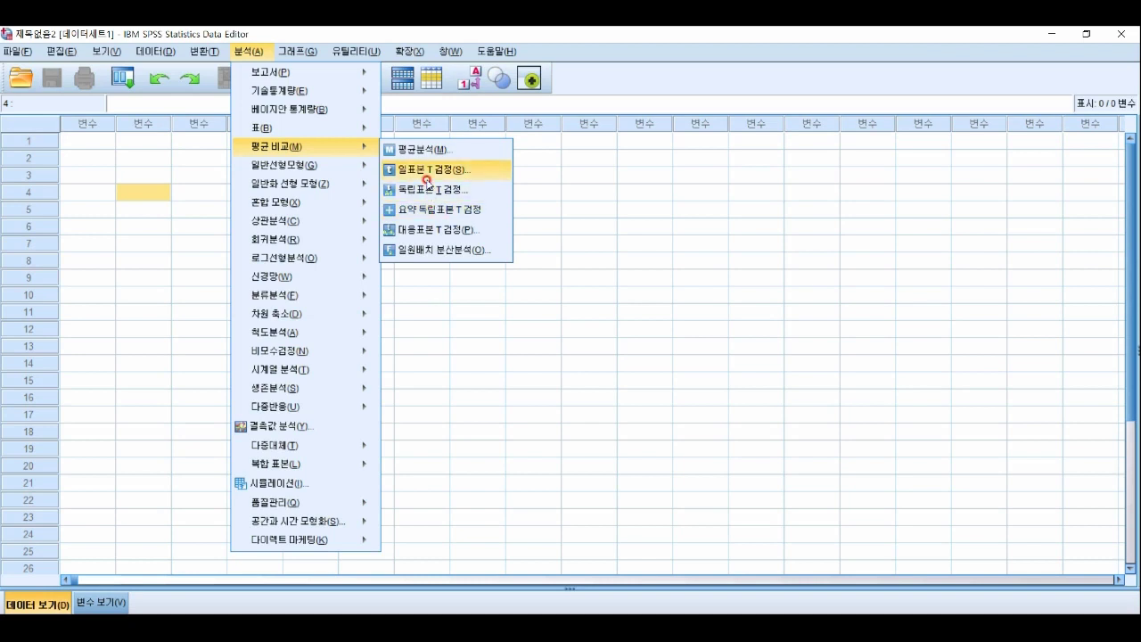
pyautogui.moveTo(375, 203)
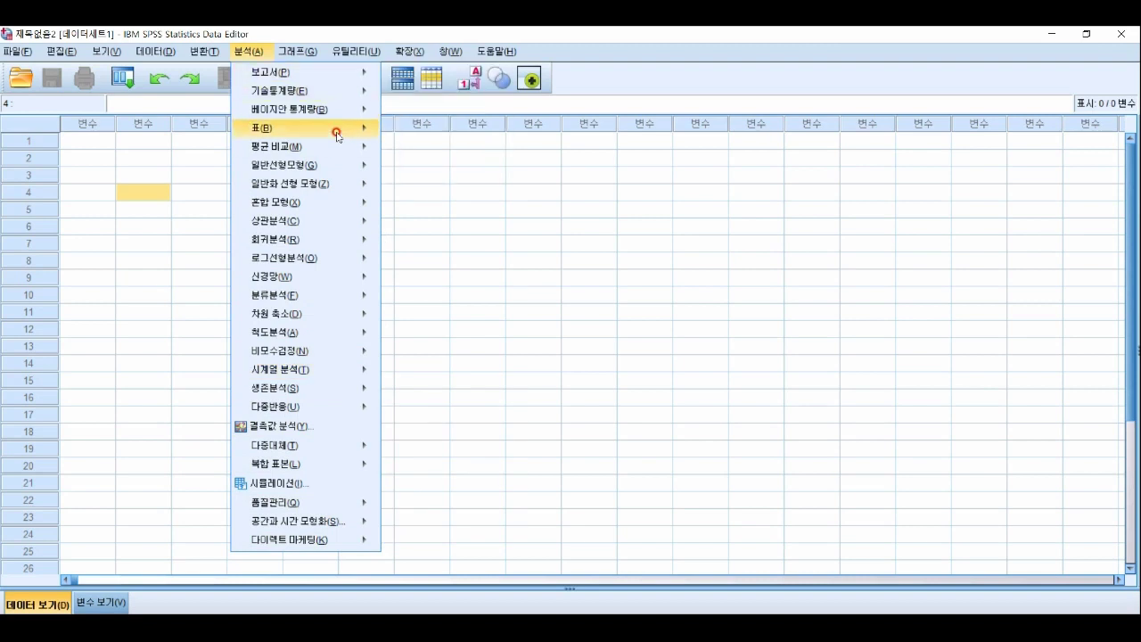
# Step: Try to start the Chart Builder on the empty dataset
pyautogui.moveTo(298, 51)
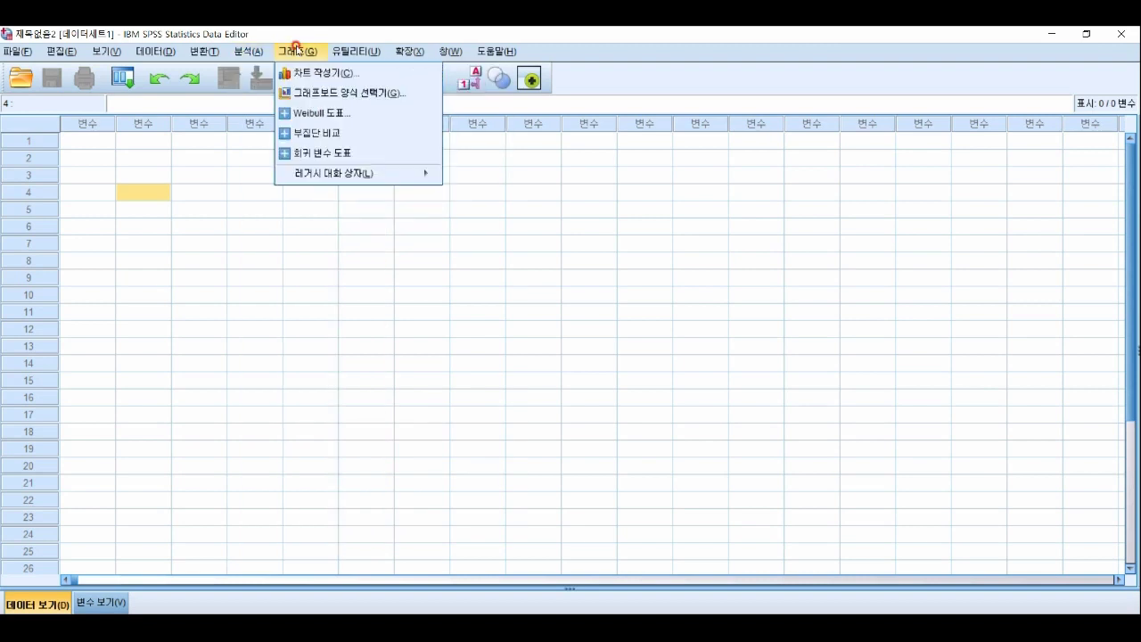
pyautogui.click(353, 78)
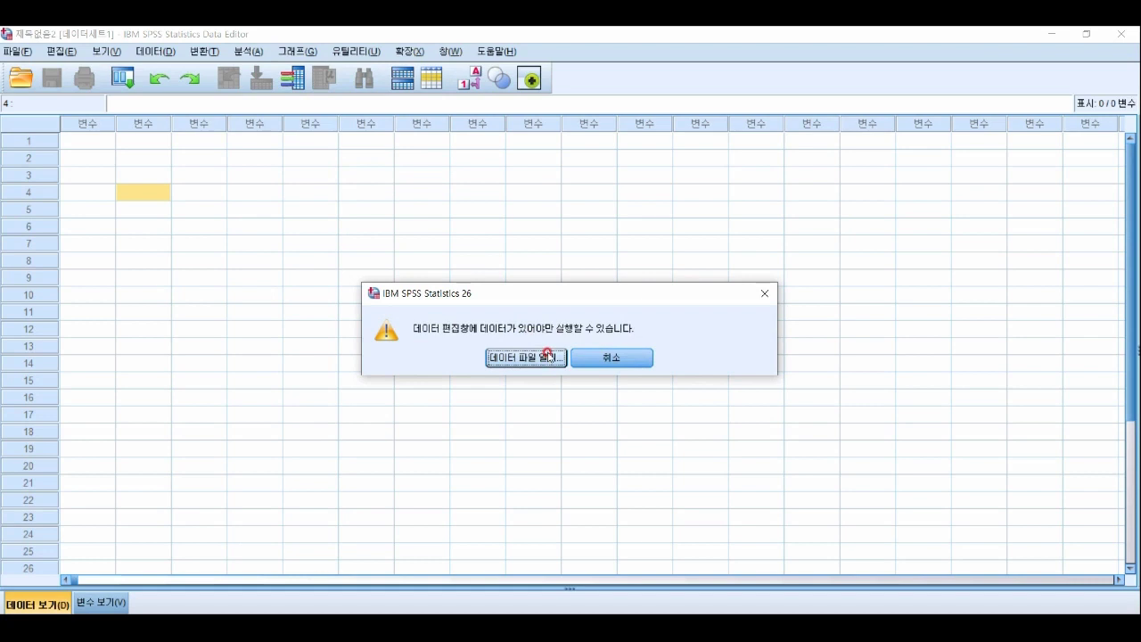
pyautogui.click(547, 356)
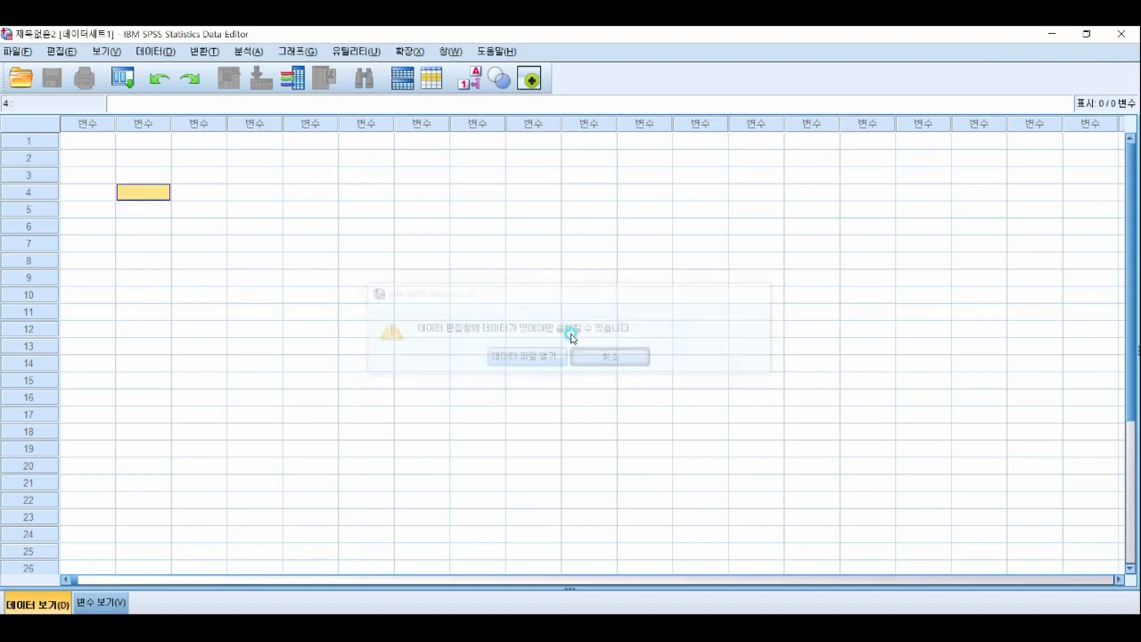
# Step: Review the utilities, extensions, window and help commands
pyautogui.click(369, 53)
pyautogui.moveTo(303, 51)
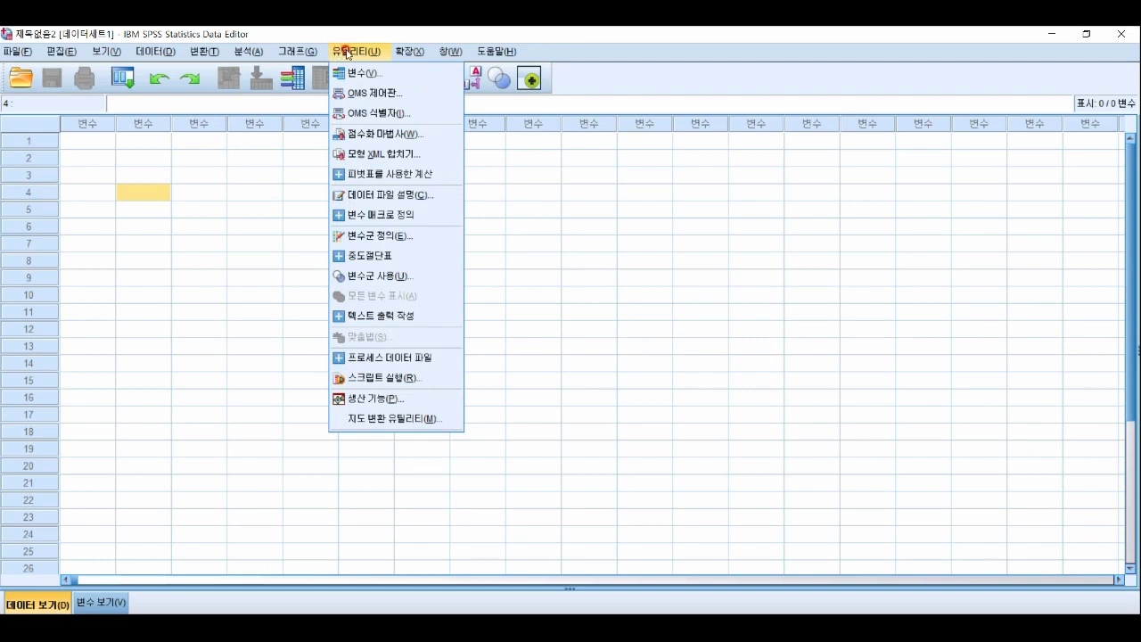
pyautogui.moveTo(413, 57)
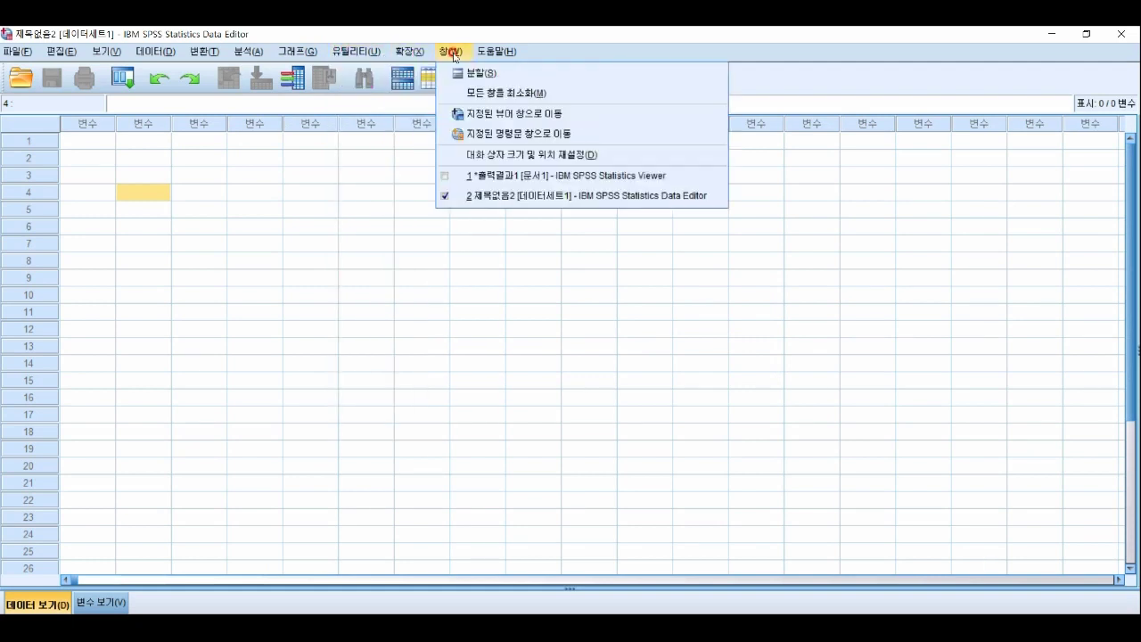
pyautogui.moveTo(508, 54)
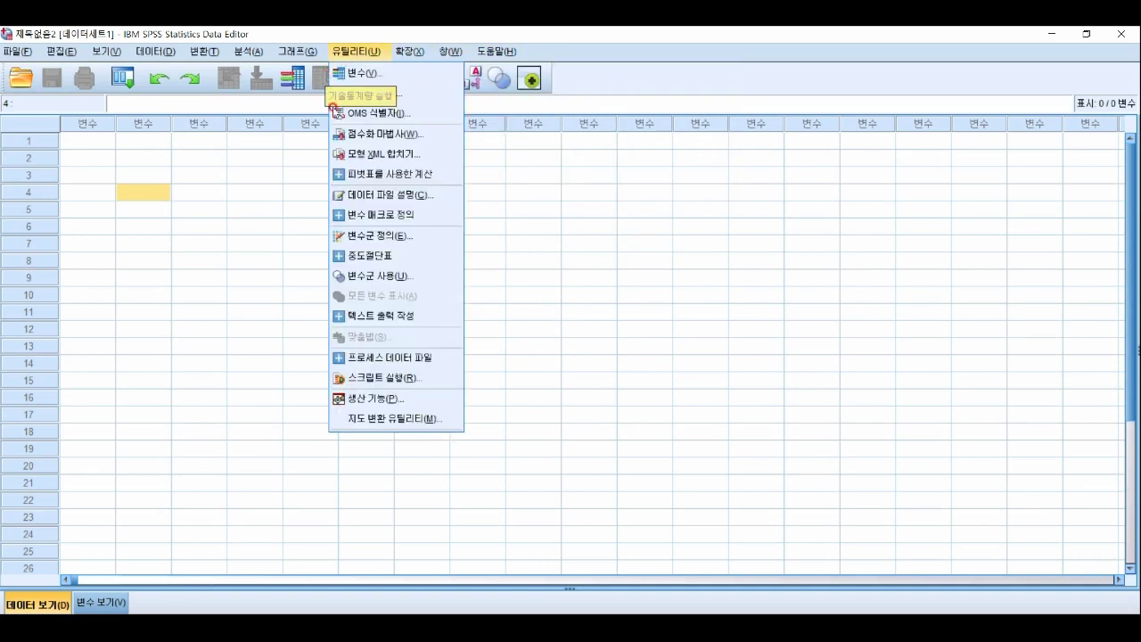
# Step: Select the cell in row 1 of the first variable column in the data grid
pyautogui.click(198, 210)
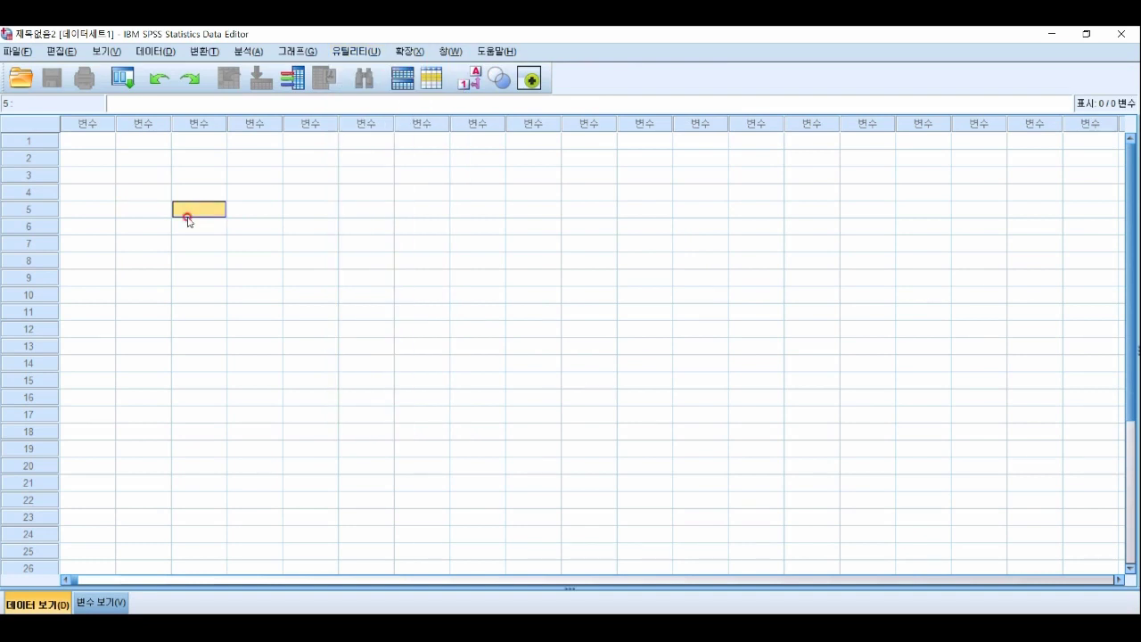
pyautogui.click(110, 143)
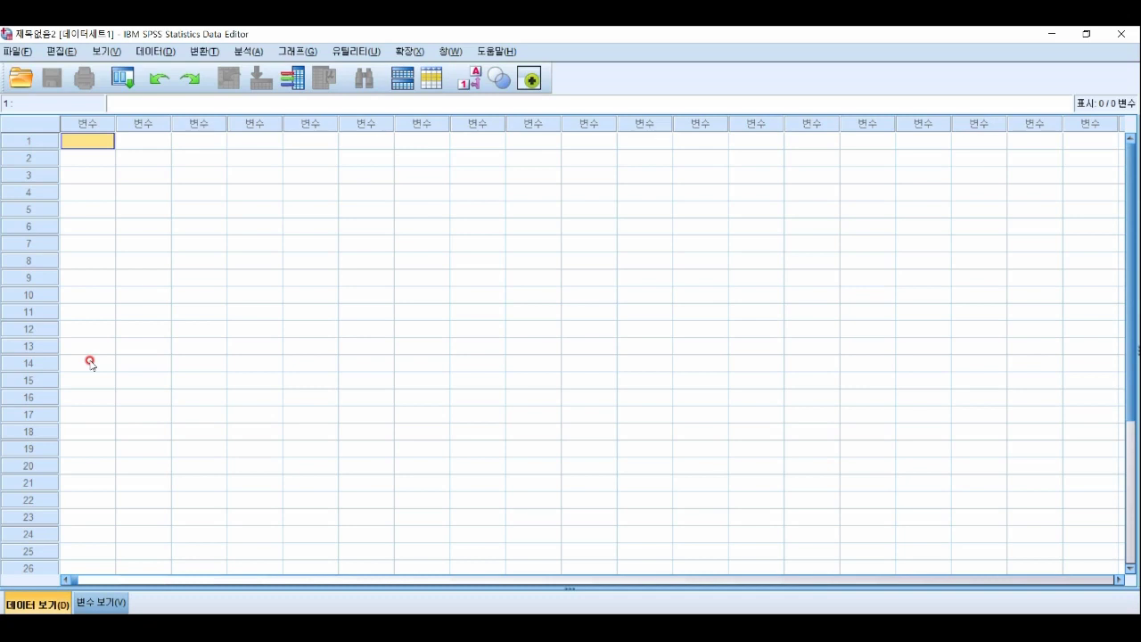
# Step: Practise selecting single cells and a rectangular block of cells in the data grid
pyautogui.click(83, 158)
pyautogui.click(89, 141)
pyautogui.click(89, 157)
pyautogui.moveTo(103, 136); pyautogui.dragTo(535, 328)
pyautogui.moveTo(537, 381); pyautogui.dragTo(553, 401)
pyautogui.click(108, 145)
# Step: Select whole variable columns one after another, from the first to the fifth
pyautogui.click(143, 128)
pyautogui.click(206, 130)
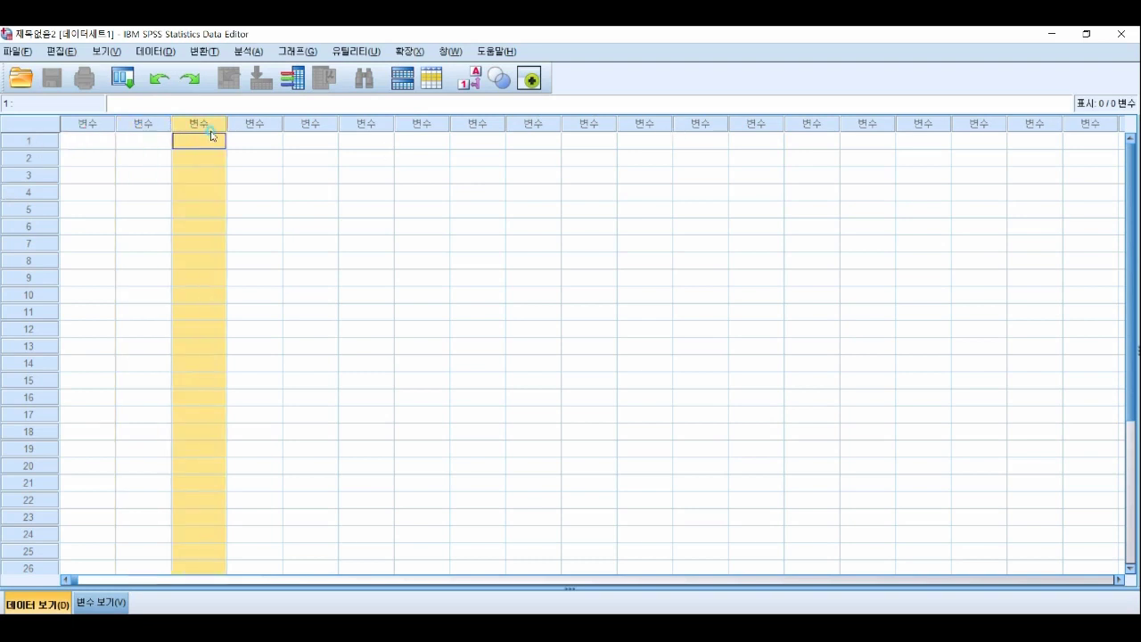
pyautogui.click(257, 128)
pyautogui.click(82, 127)
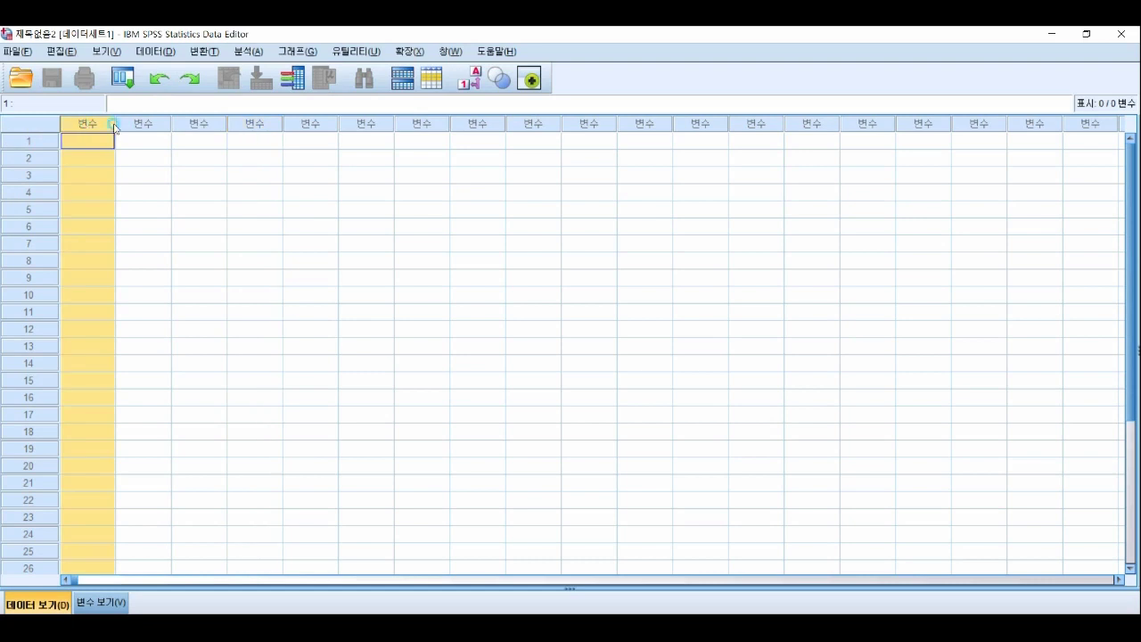
pyautogui.click(154, 128)
pyautogui.click(215, 126)
pyautogui.click(258, 129)
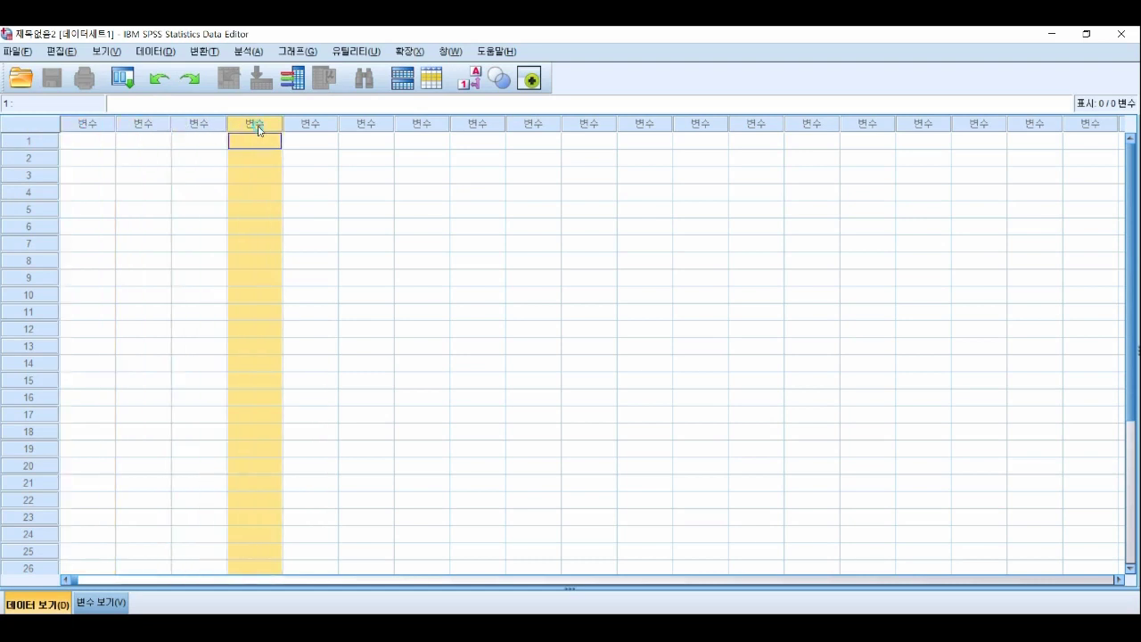
pyautogui.click(300, 125)
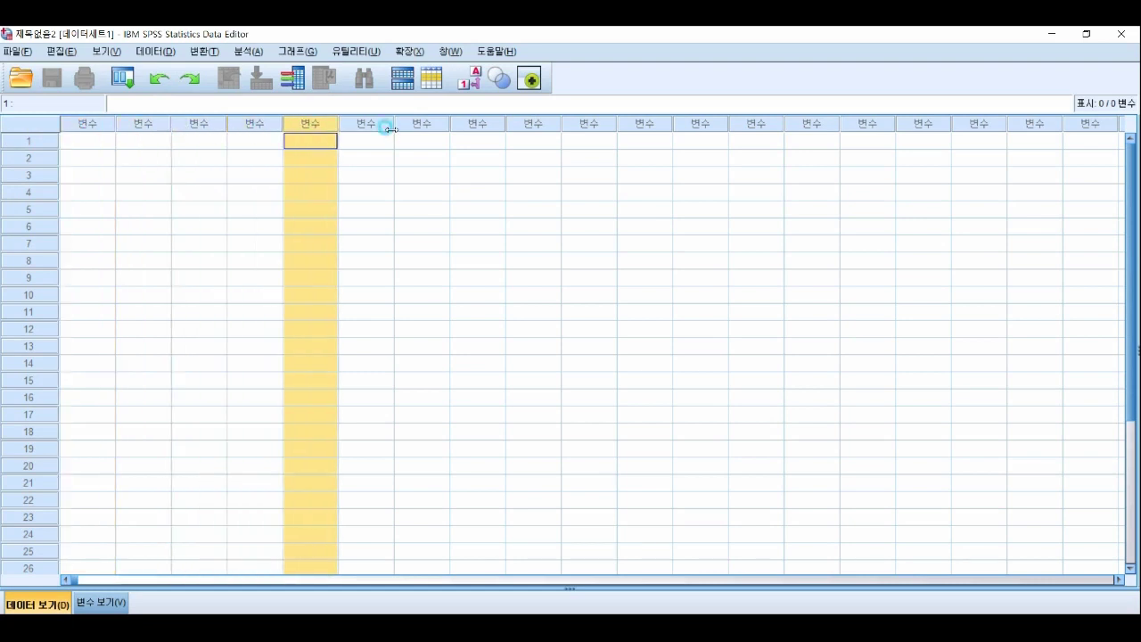
# Step: Enter 1 in row 1 of the second variable column and 5 in row 1 of the eighth column
pyautogui.click(128, 142)
pyautogui.write('1')
pyautogui.click(175, 190)
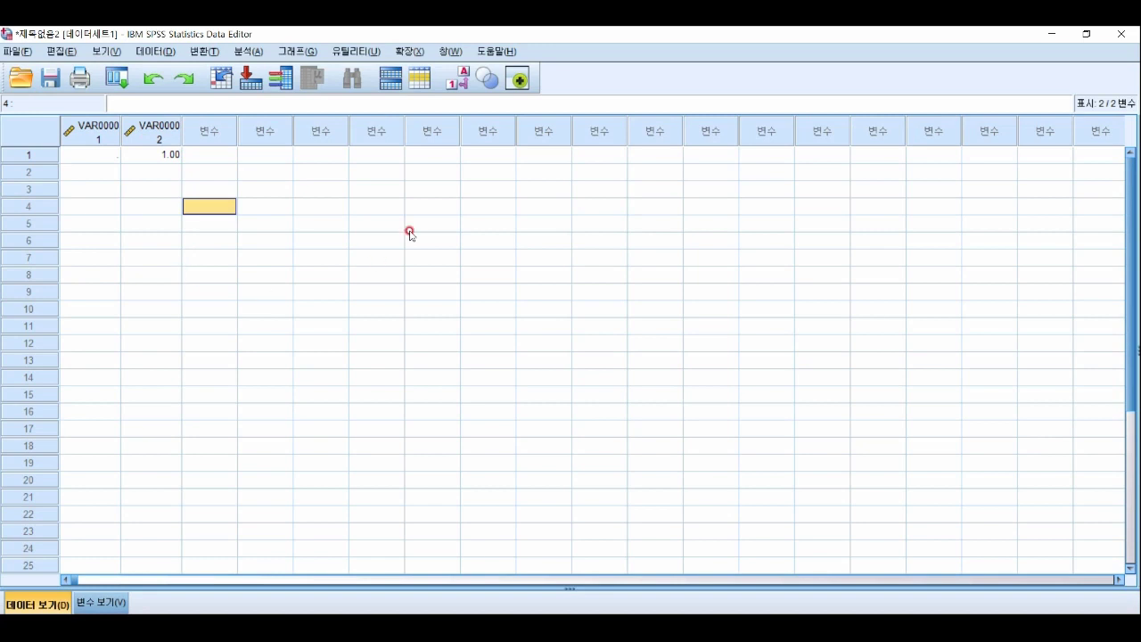
pyautogui.click(465, 157)
pyautogui.write('5')
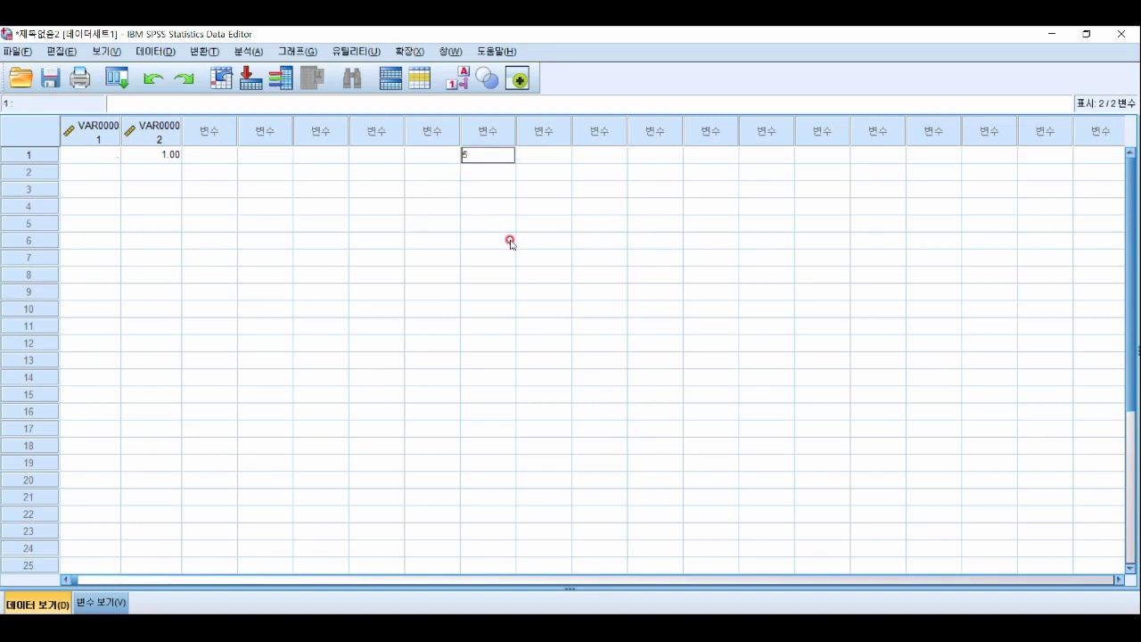
pyautogui.click(486, 236)
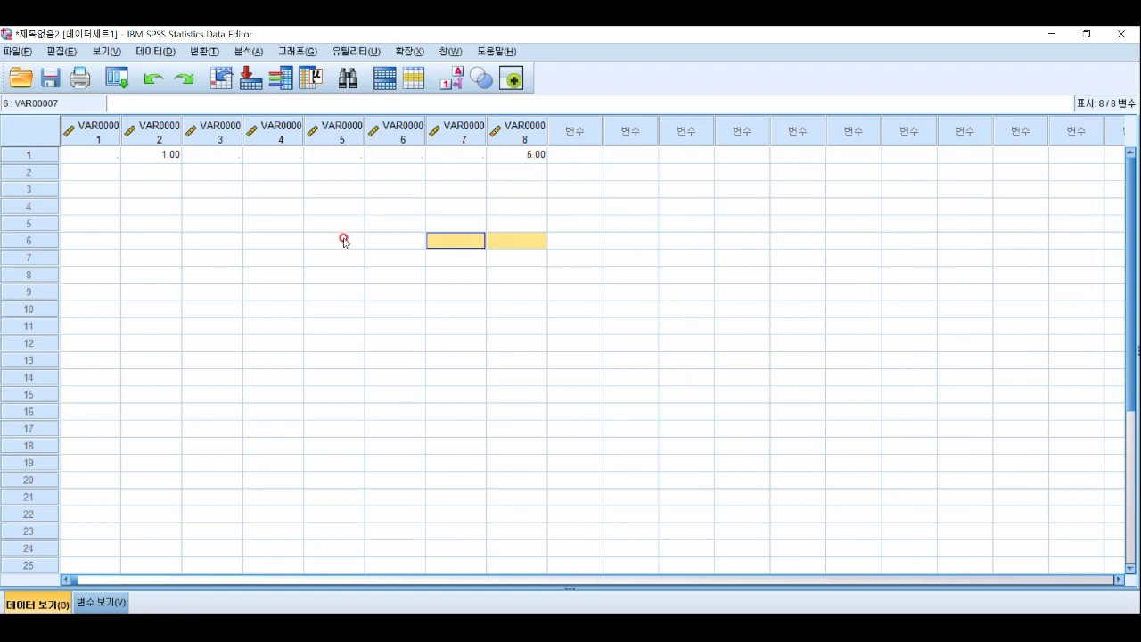
# Step: Enter 2 in row 2 of VAR00008
pyautogui.click(527, 136)
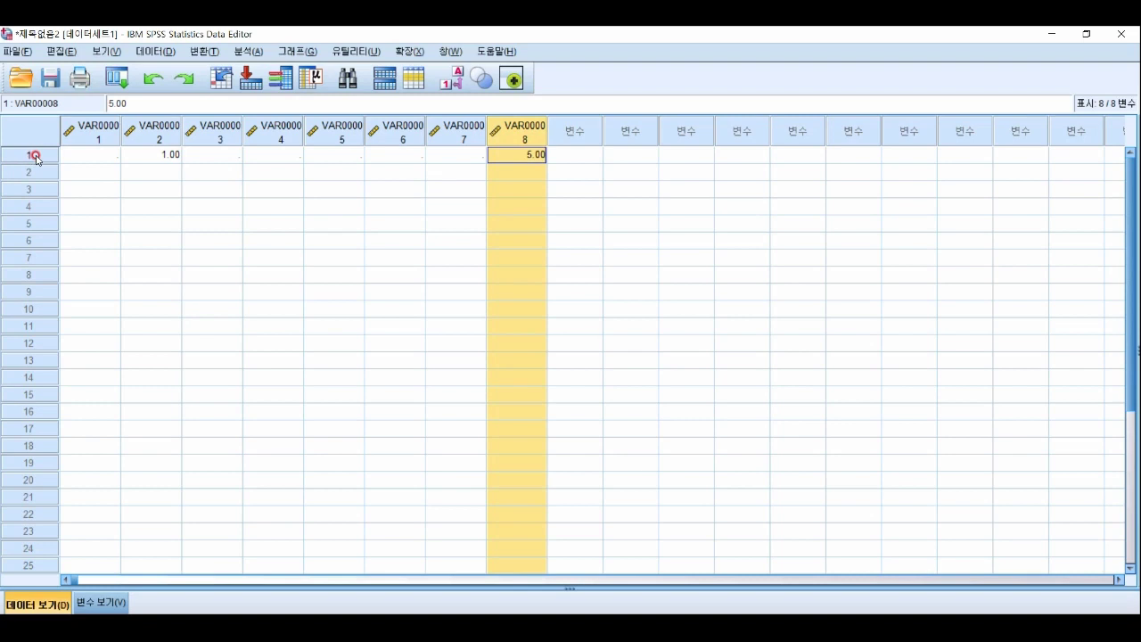
pyautogui.click(533, 172)
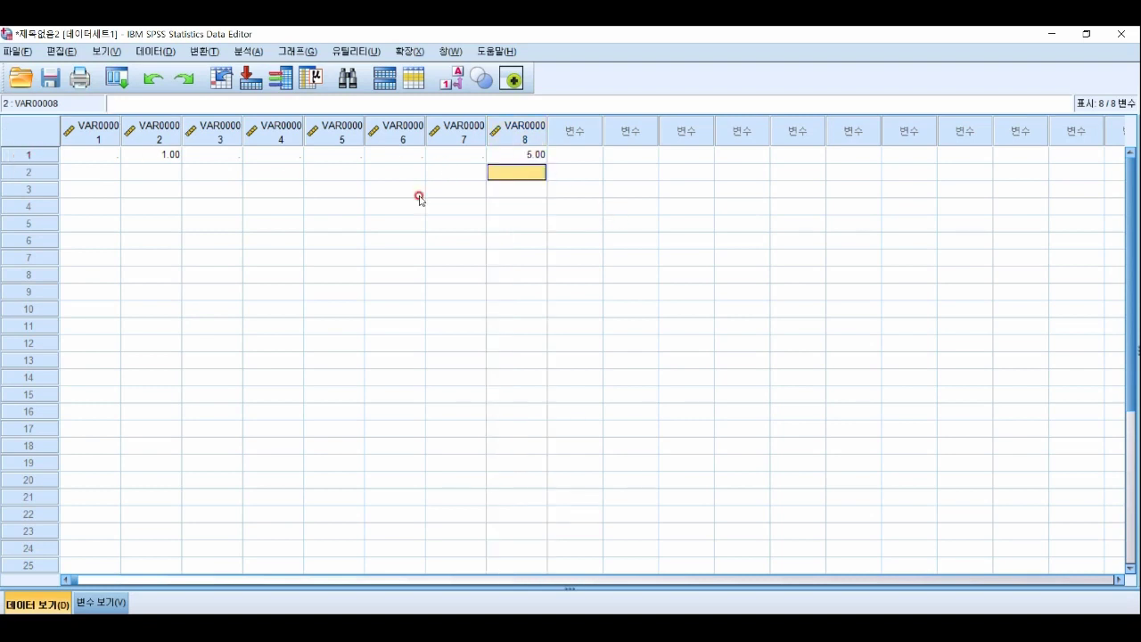
pyautogui.write('2')
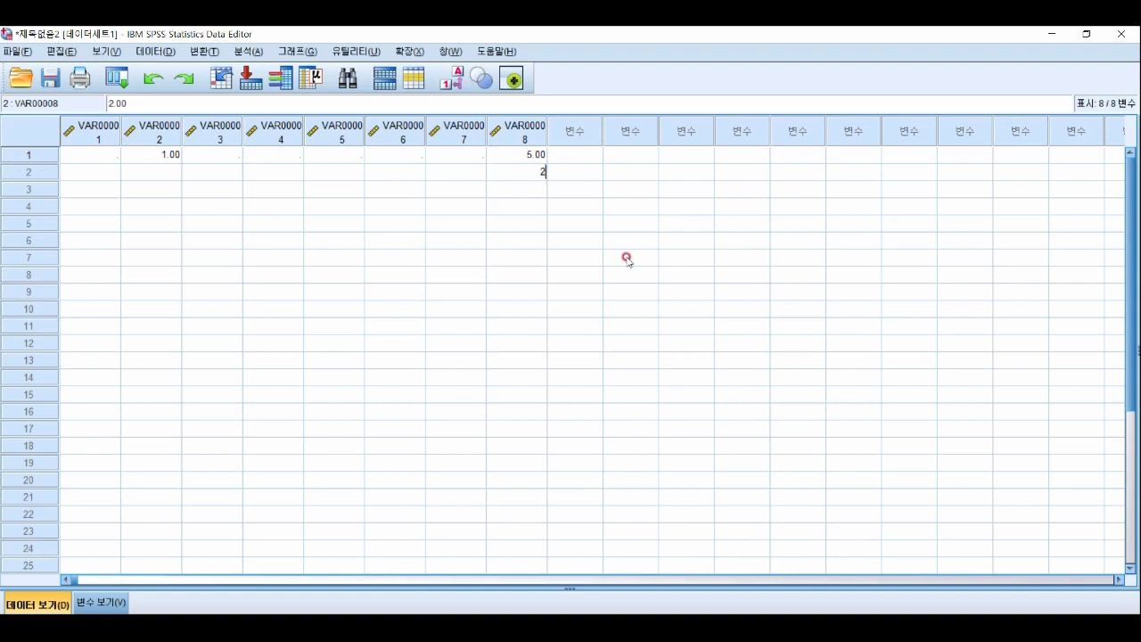
pyautogui.click(551, 241)
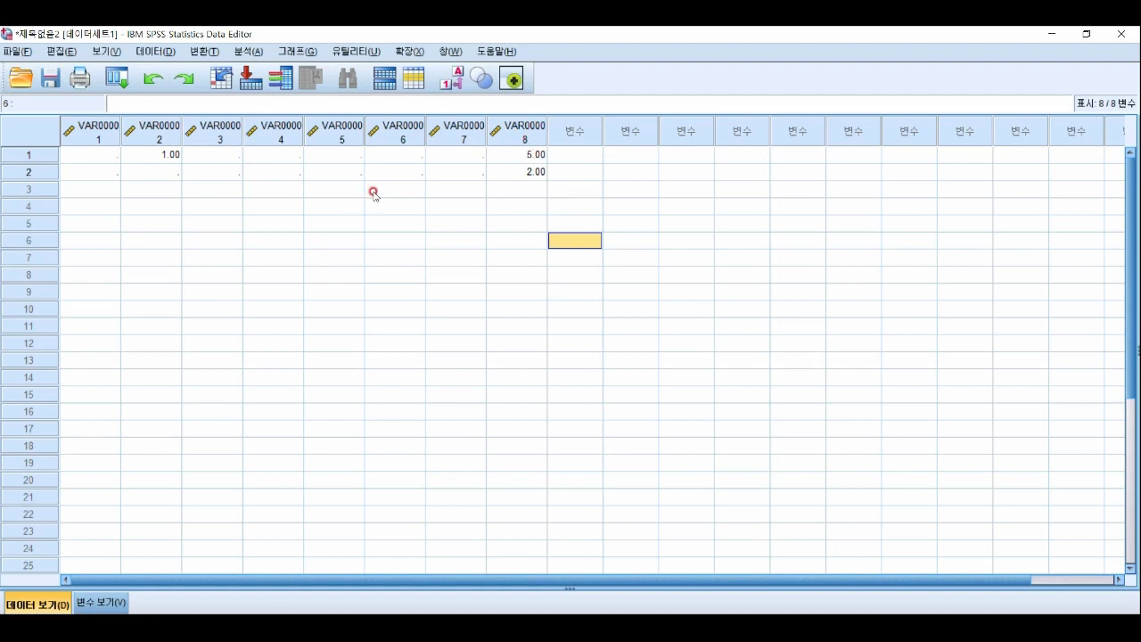
# Step: Show the definition of VAR00008 in Variable View, compare it with Data View, and look at its value labels dialog
pyautogui.doubleClick(524, 129)
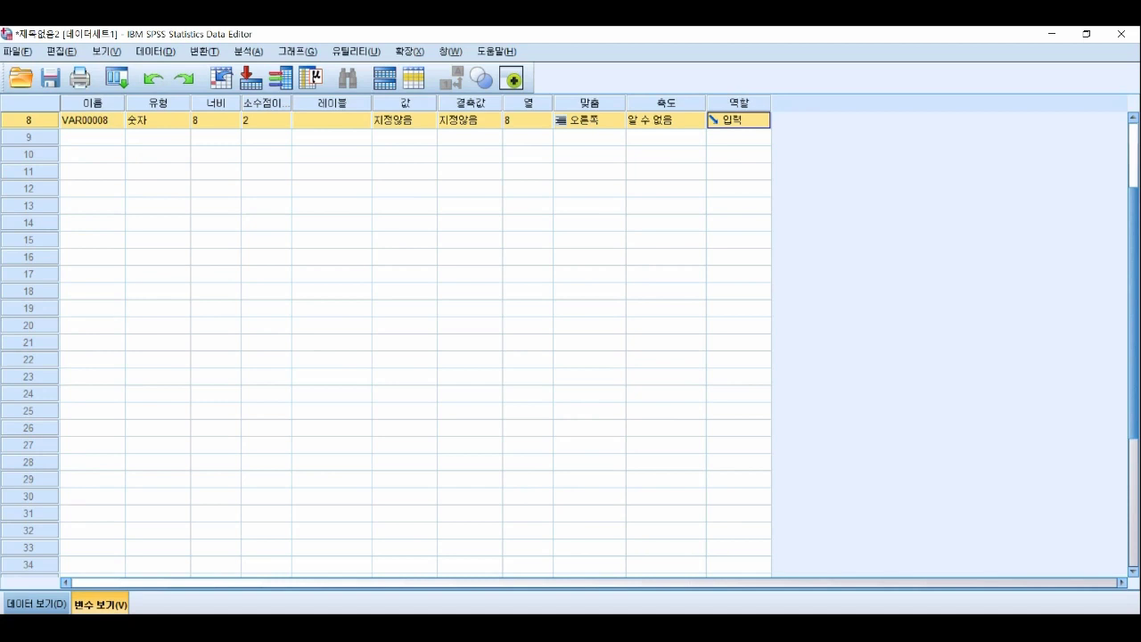
pyautogui.click(37, 605)
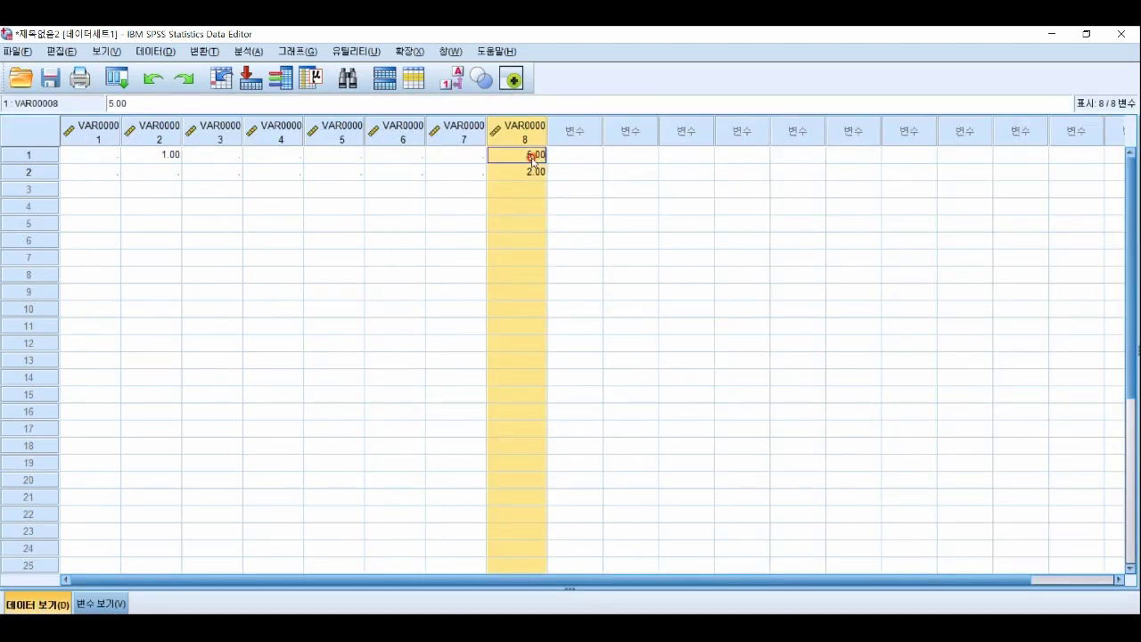
pyautogui.click(98, 604)
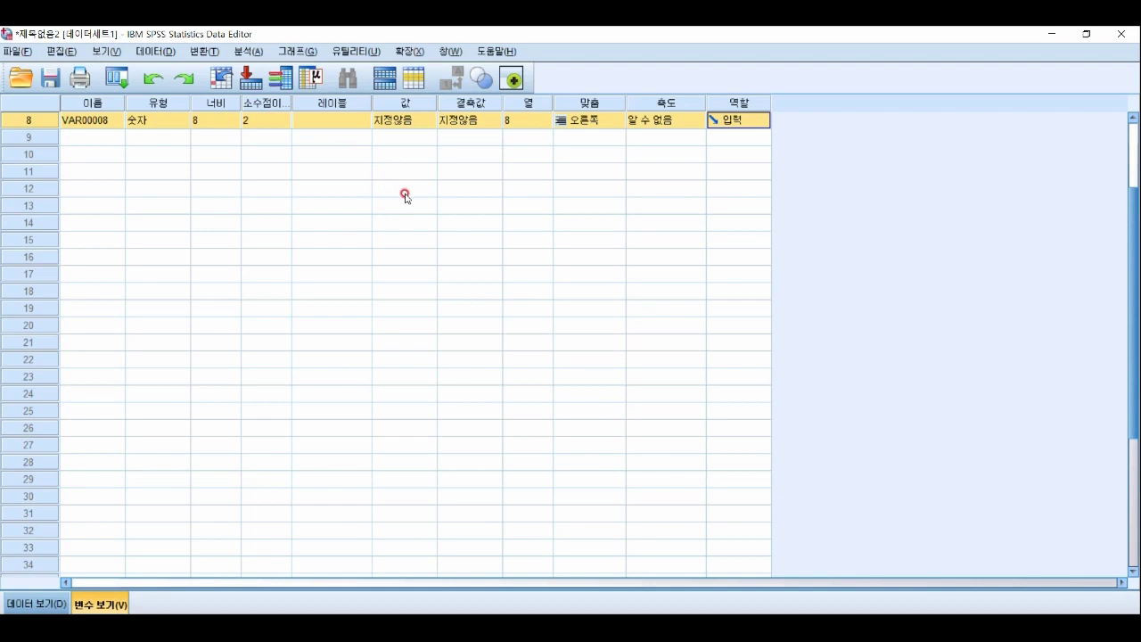
pyautogui.click(417, 122)
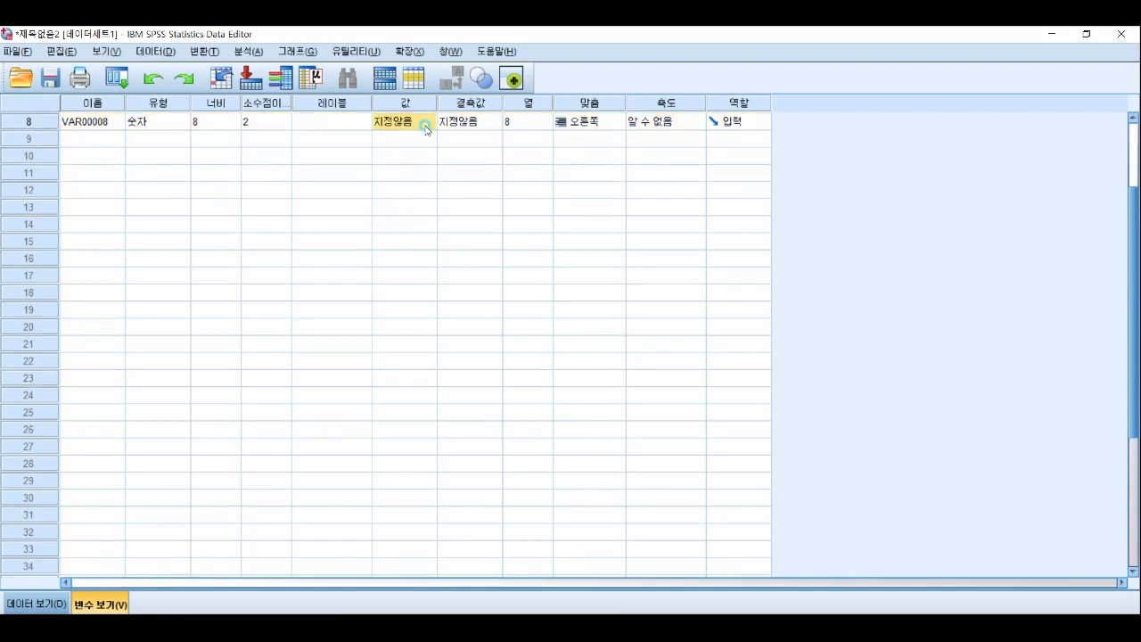
pyautogui.click(428, 122)
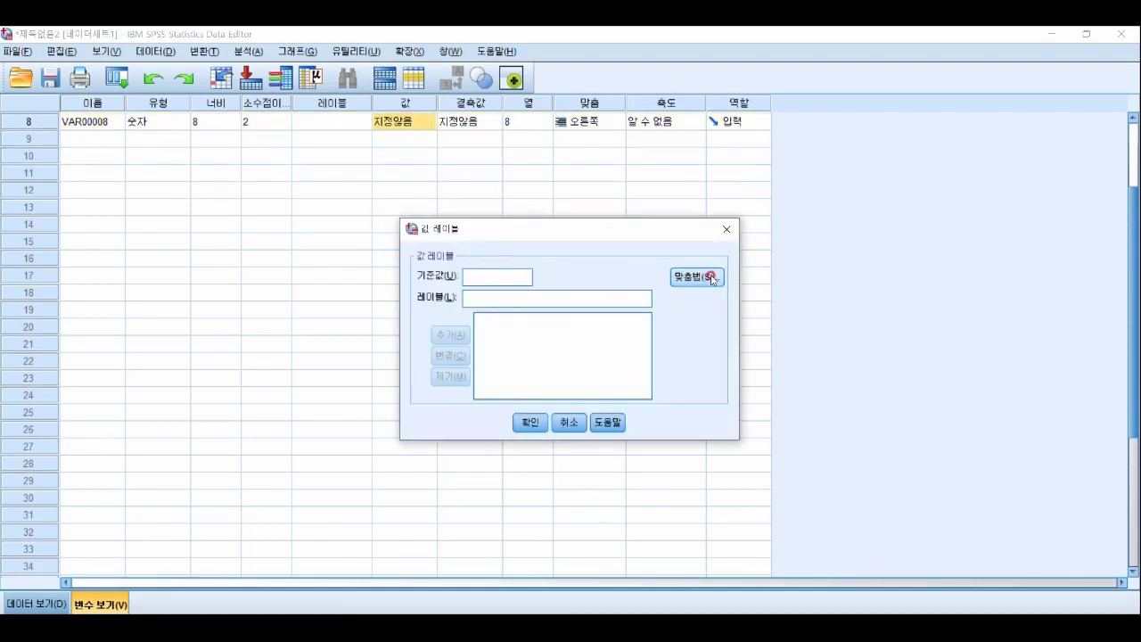
pyautogui.press('Escape')
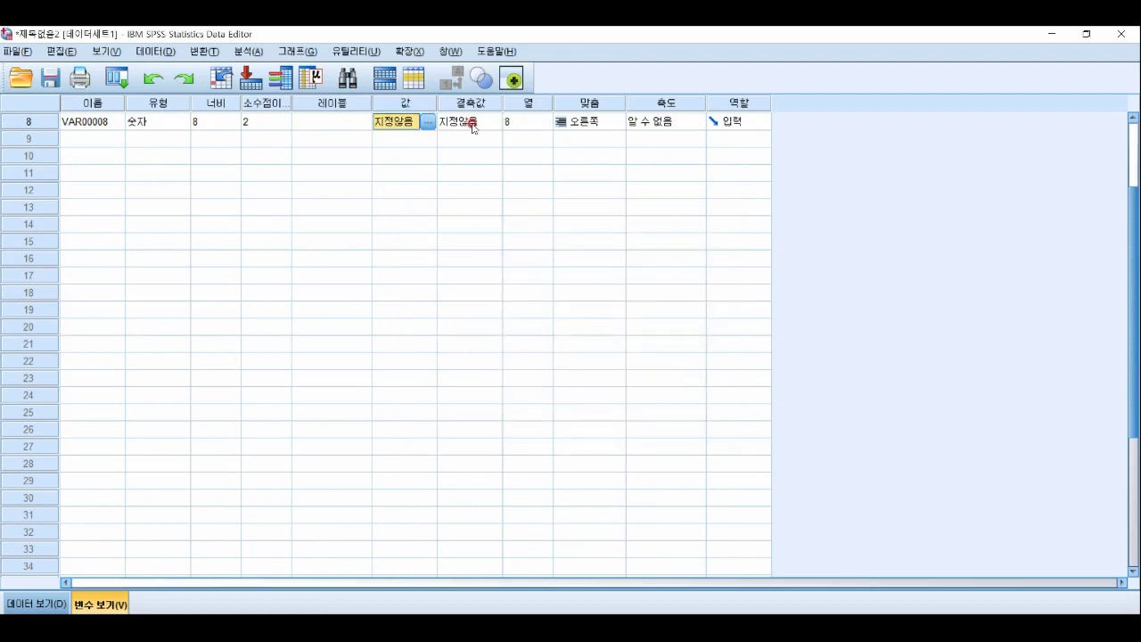
# Step: Look over the missing values and alignment settings of VAR00008 and set its measurement level to 척도
pyautogui.click(470, 123)
pyautogui.click(579, 122)
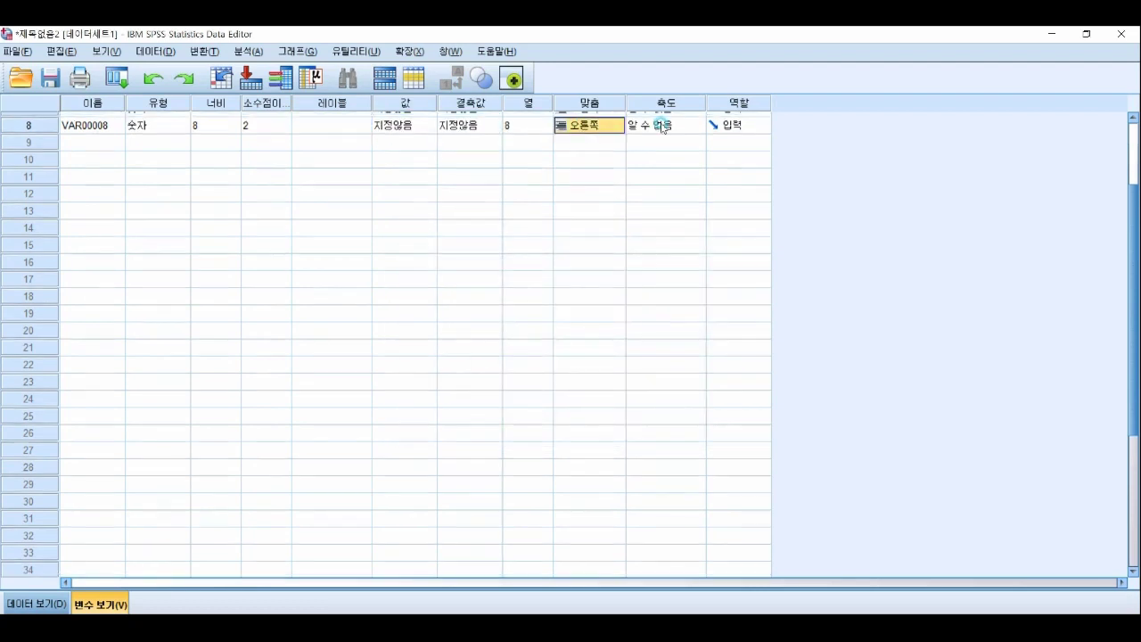
pyautogui.click(662, 128)
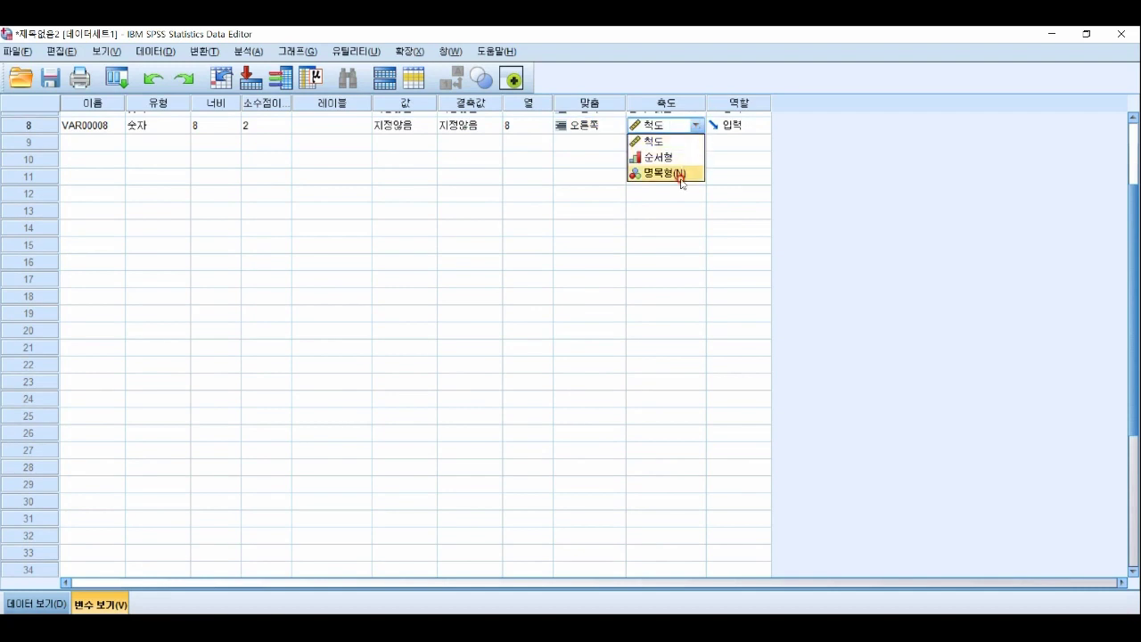
pyautogui.click(718, 153)
pyautogui.click(670, 175)
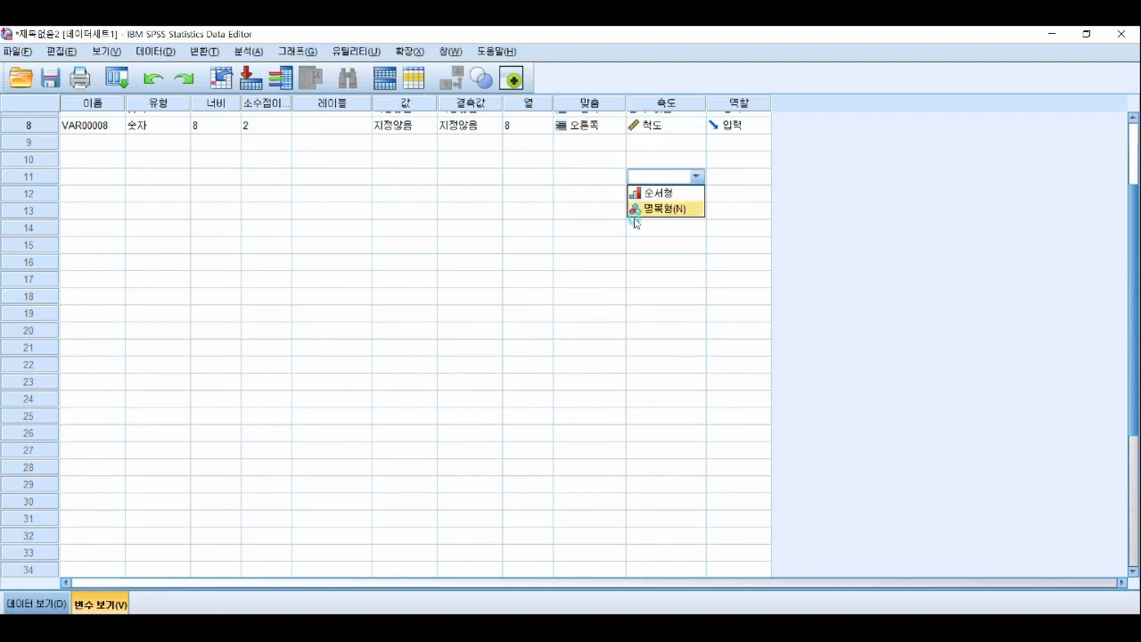
# Step: Examine the available roles for VAR00008 without changing its role
pyautogui.scroll(3, 664, 227)
pyautogui.click(749, 237)
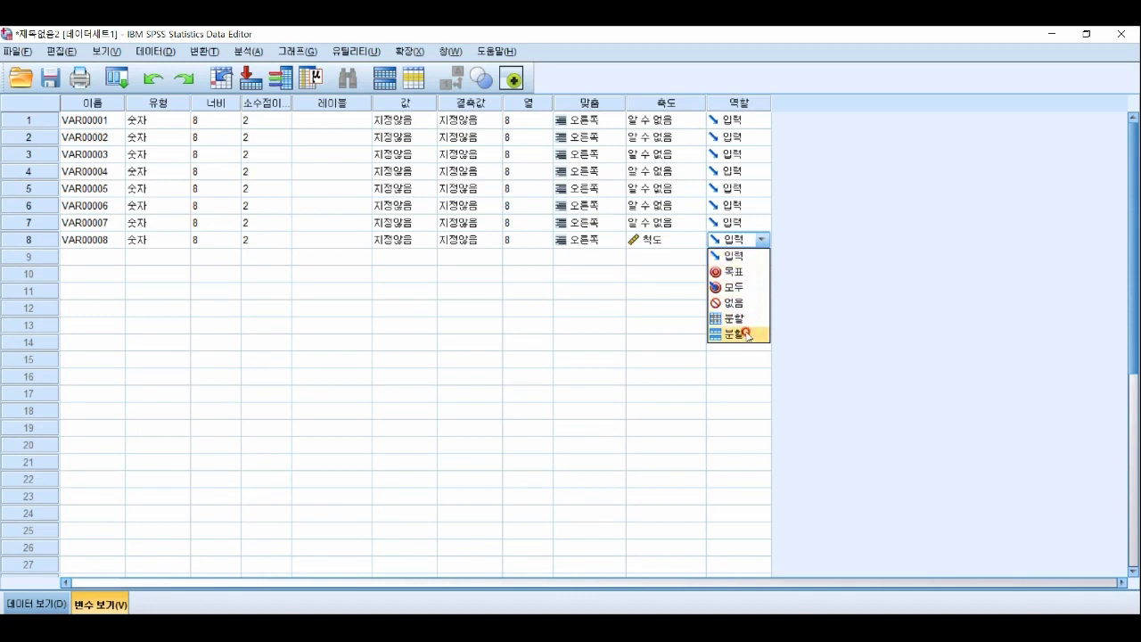
pyautogui.click(472, 350)
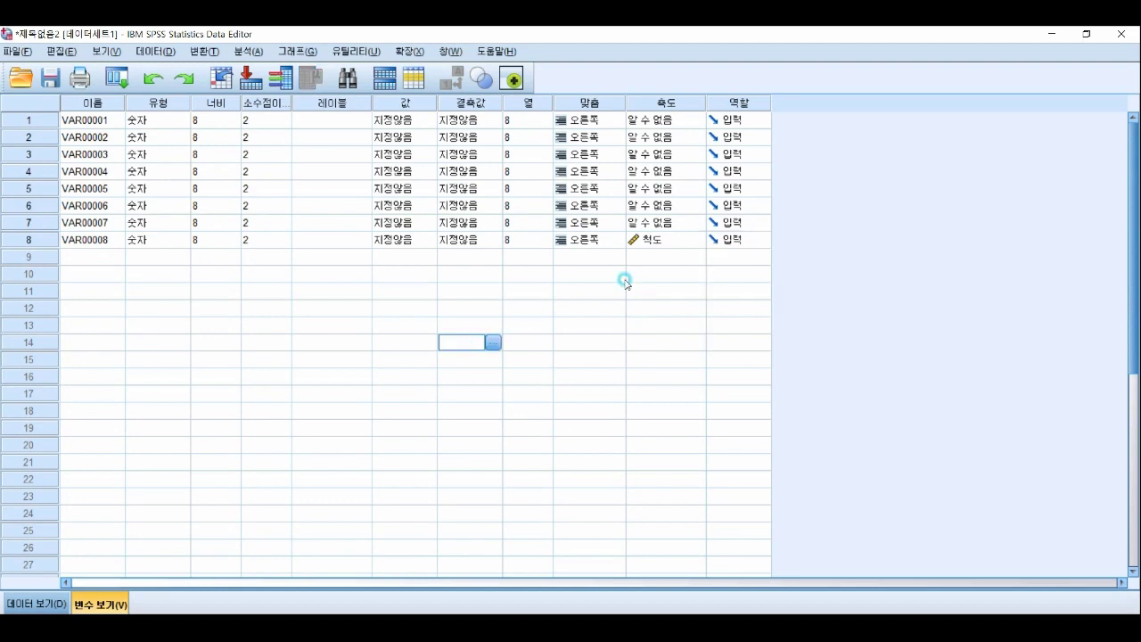
# Step: Check the measurement level choices of VAR00008 and set the measurement level of VAR00005 to 척도
pyautogui.click(685, 243)
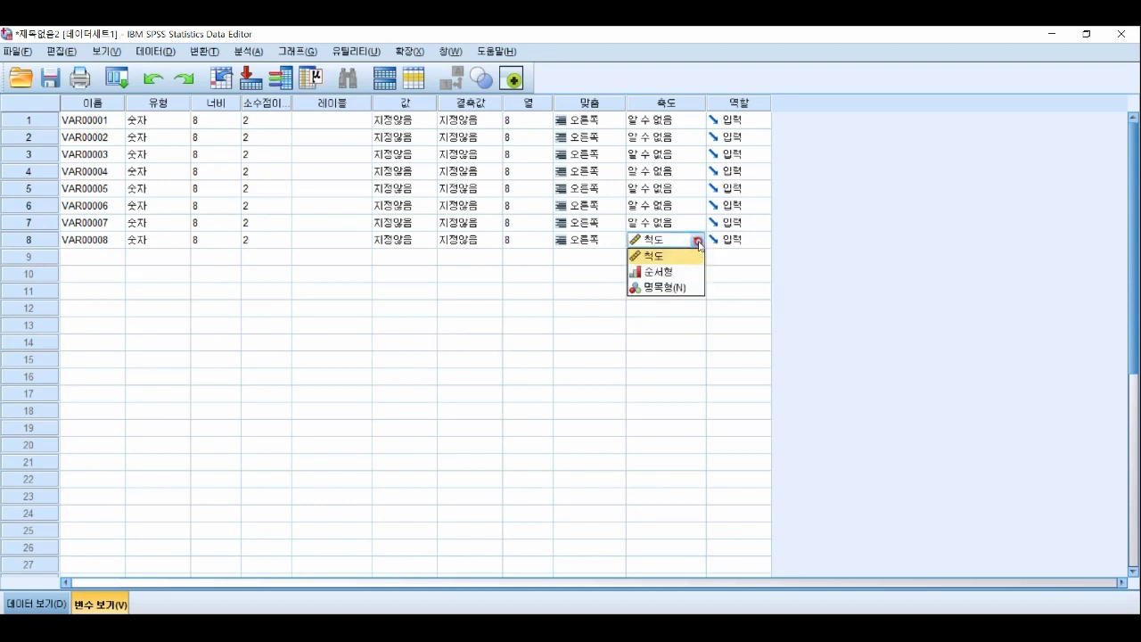
pyautogui.click(696, 239)
pyautogui.click(661, 191)
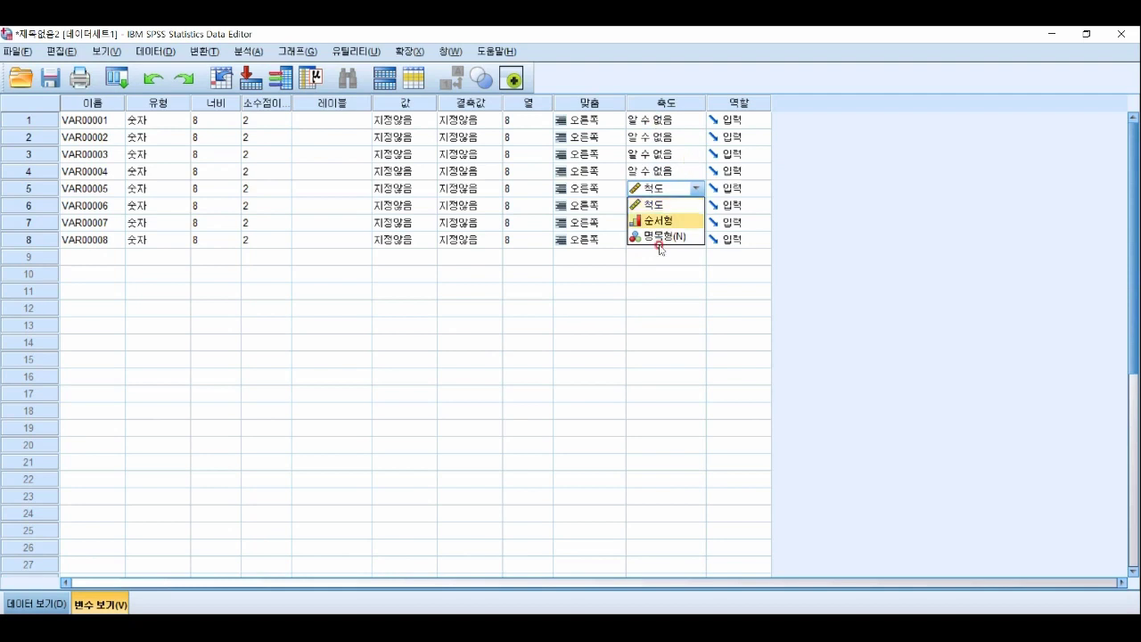
pyautogui.click(569, 306)
# Step: Add a string variable in Data View by entering a text character in row 1 of the ninth column, and widen it to about 7 characters
pyautogui.click(32, 602)
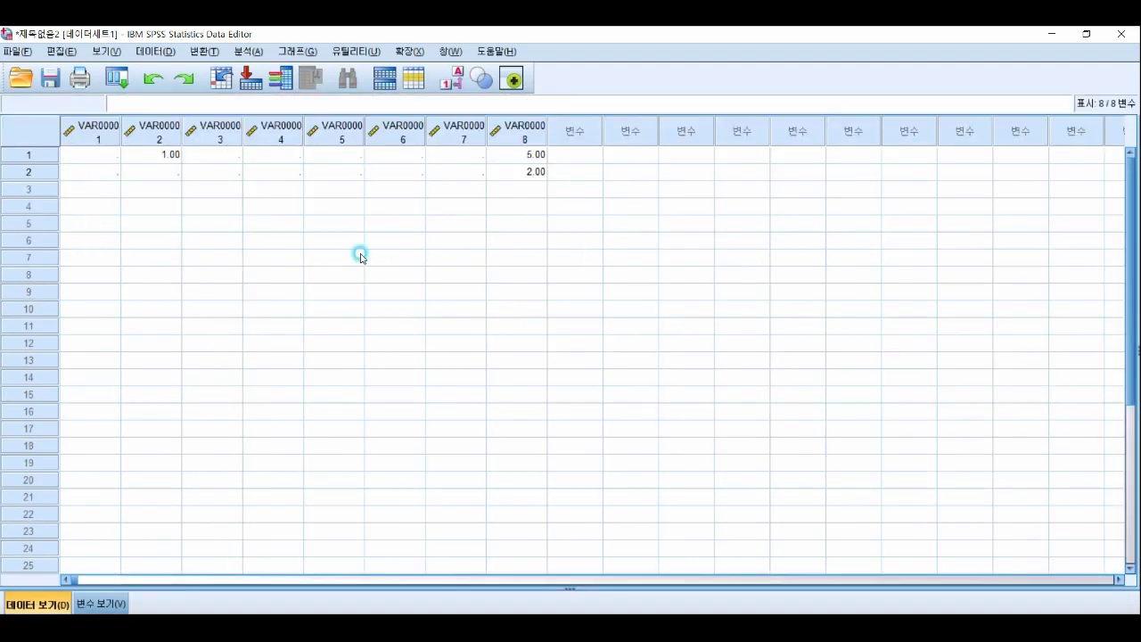
pyautogui.click(571, 156)
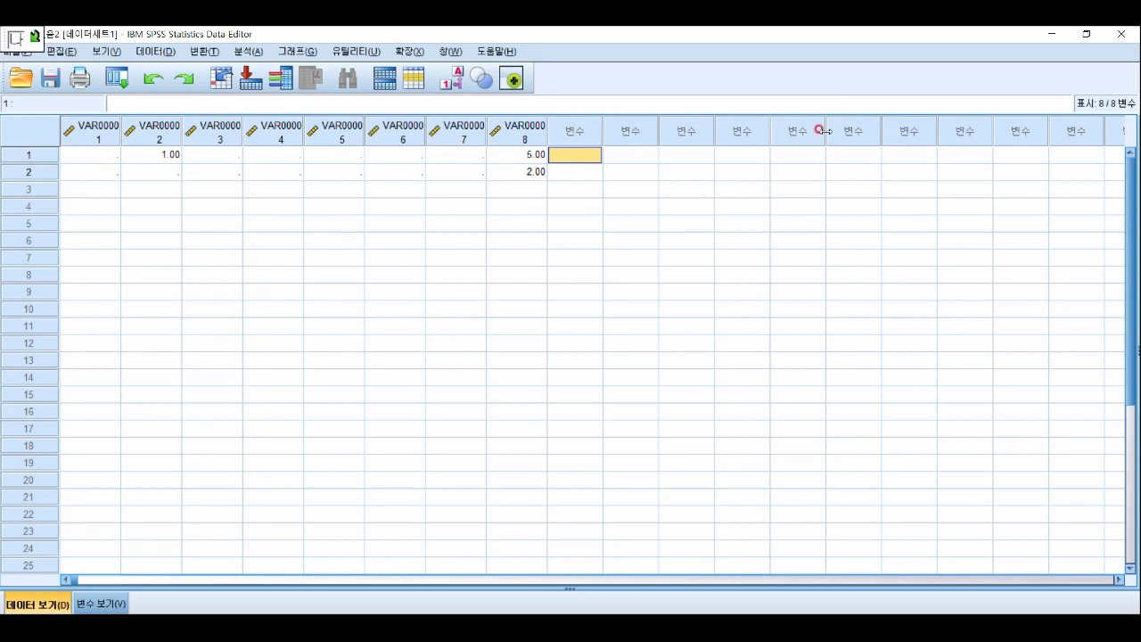
pyautogui.write('1')
pyautogui.press('Return')
pyautogui.press('Return')
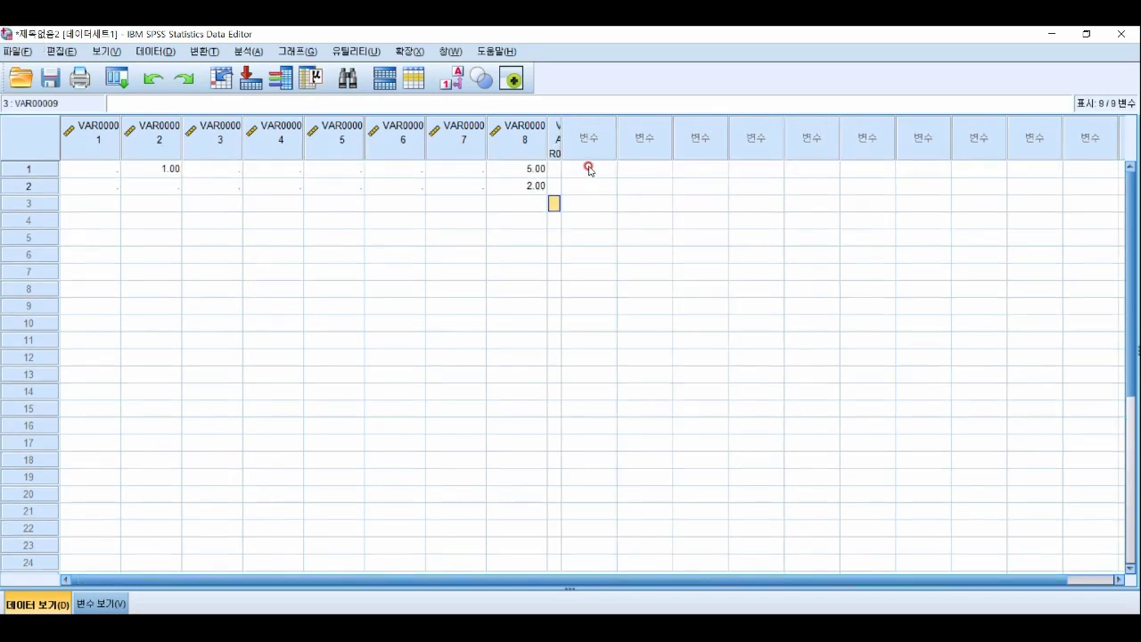
pyautogui.moveTo(560, 141); pyautogui.dragTo(601, 137)
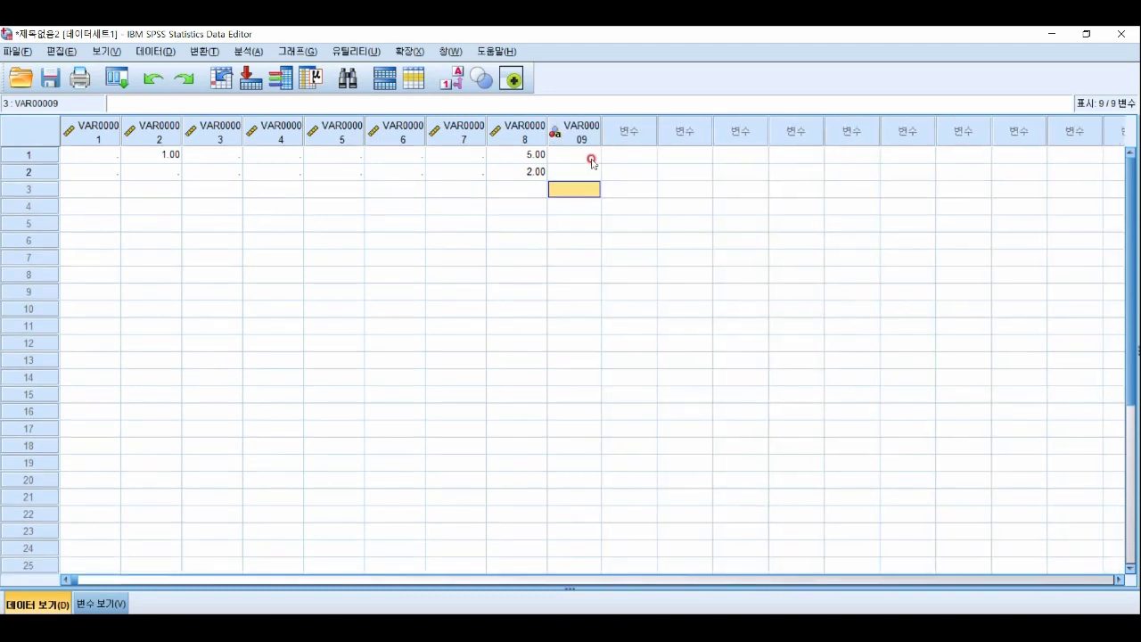
# Step: Inspect the row 1 cell of VAR00009 in edit mode and leave it without changes
pyautogui.click(588, 157)
pyautogui.click(590, 157)
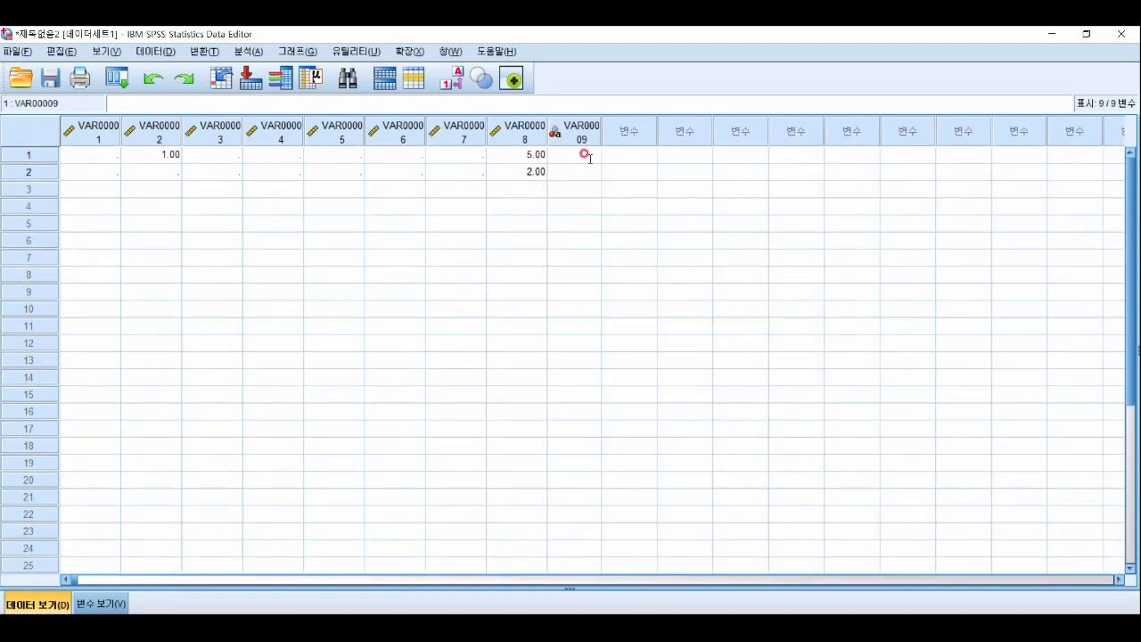
pyautogui.press('Escape')
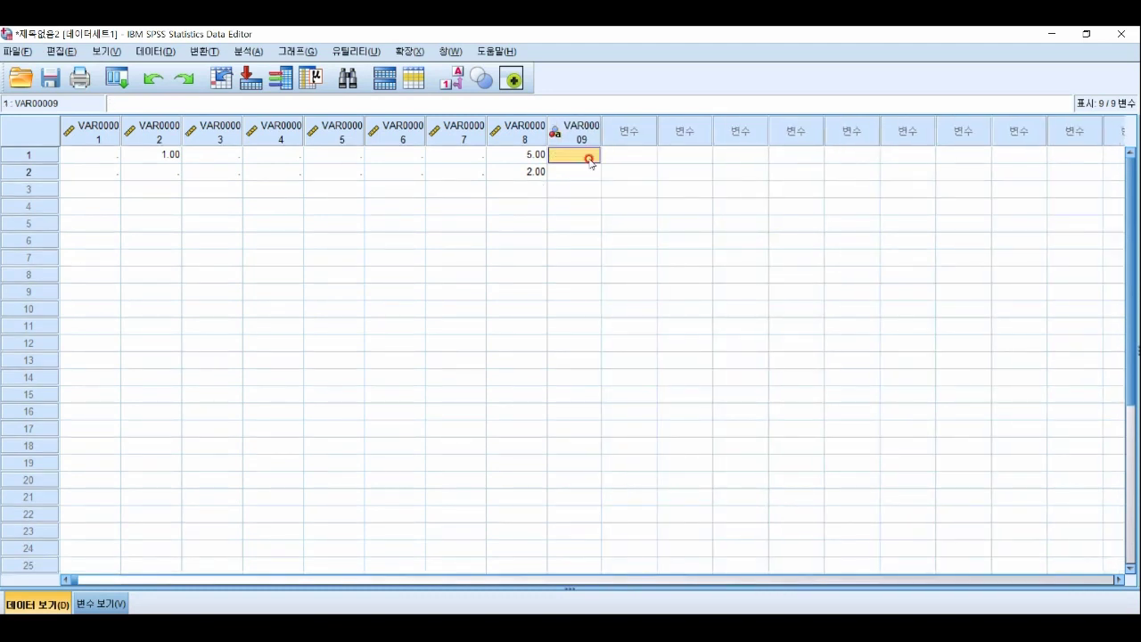
pyautogui.click(587, 157)
# Step: Show the definition of VAR00009 in Variable View and examine its variable type options, keeping 문자
pyautogui.doubleClick(561, 138)
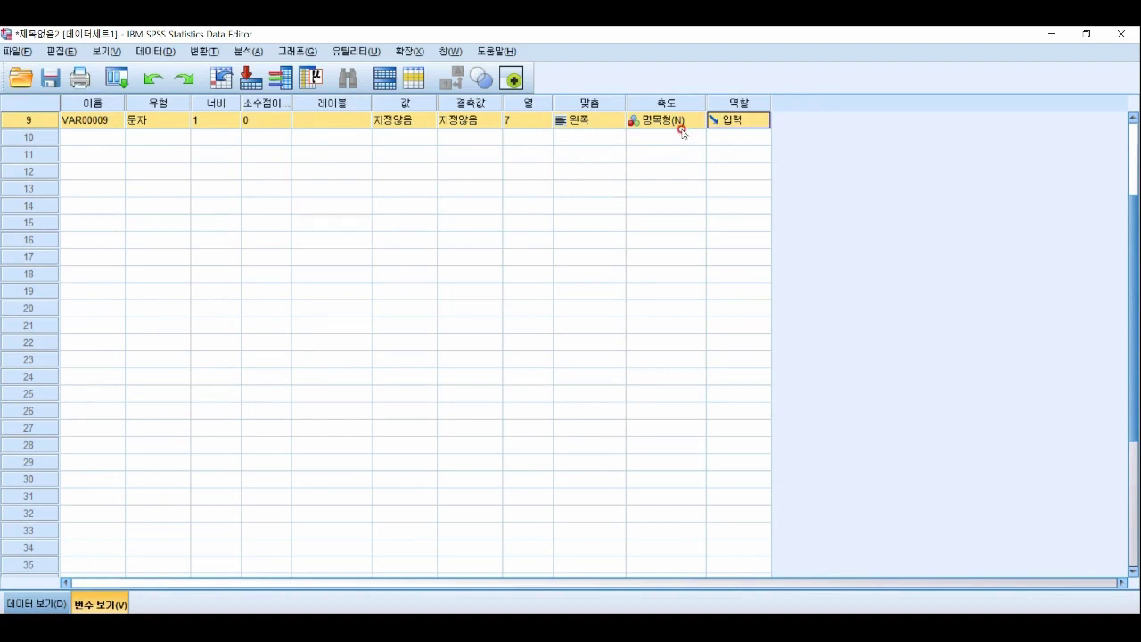
pyautogui.click(152, 126)
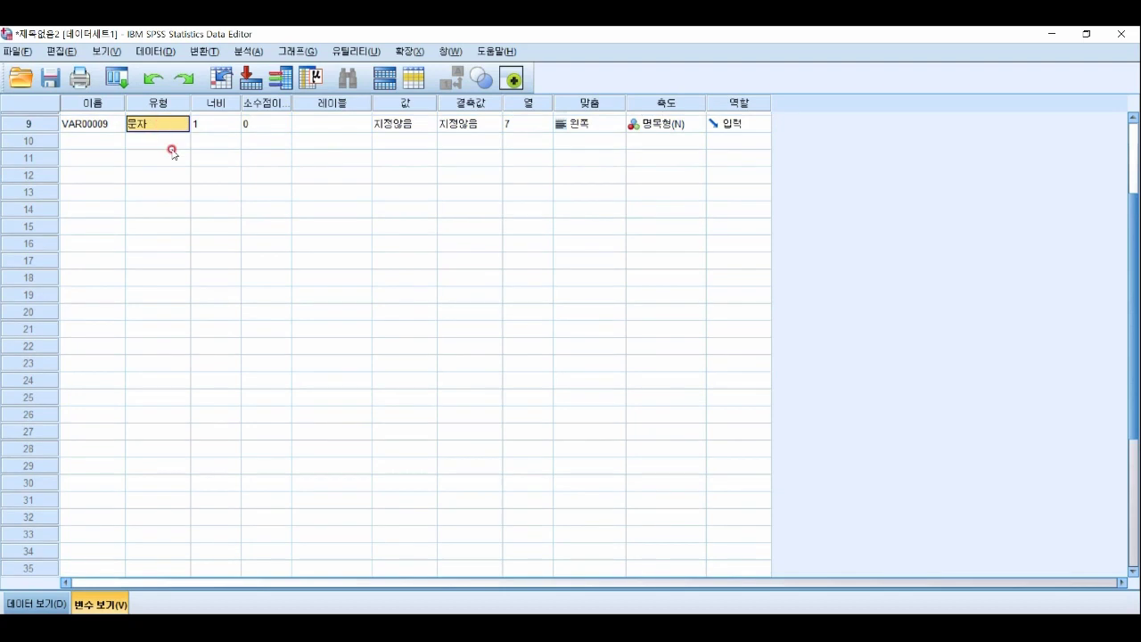
pyautogui.scroll(3, 178, 178)
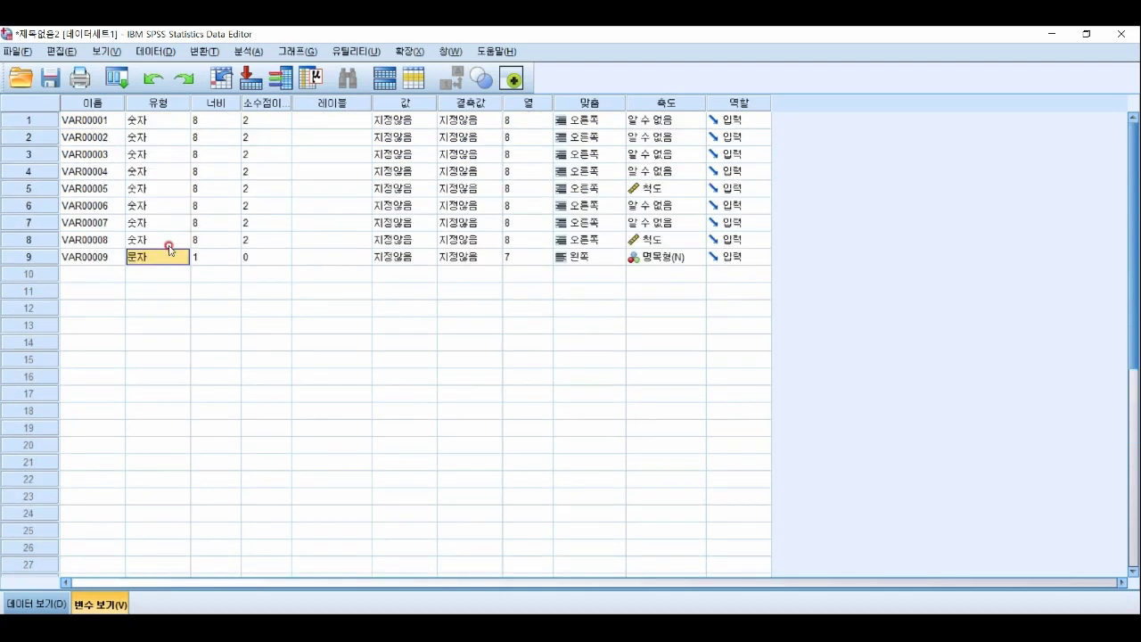
pyautogui.click(170, 249)
pyautogui.click(183, 251)
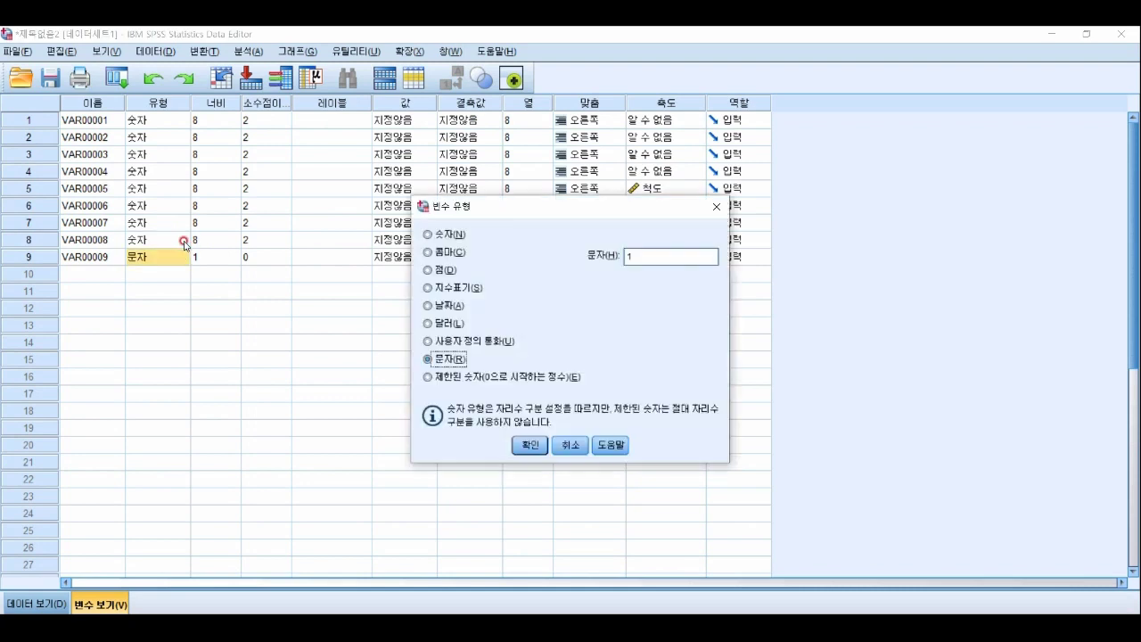
pyautogui.press('Return')
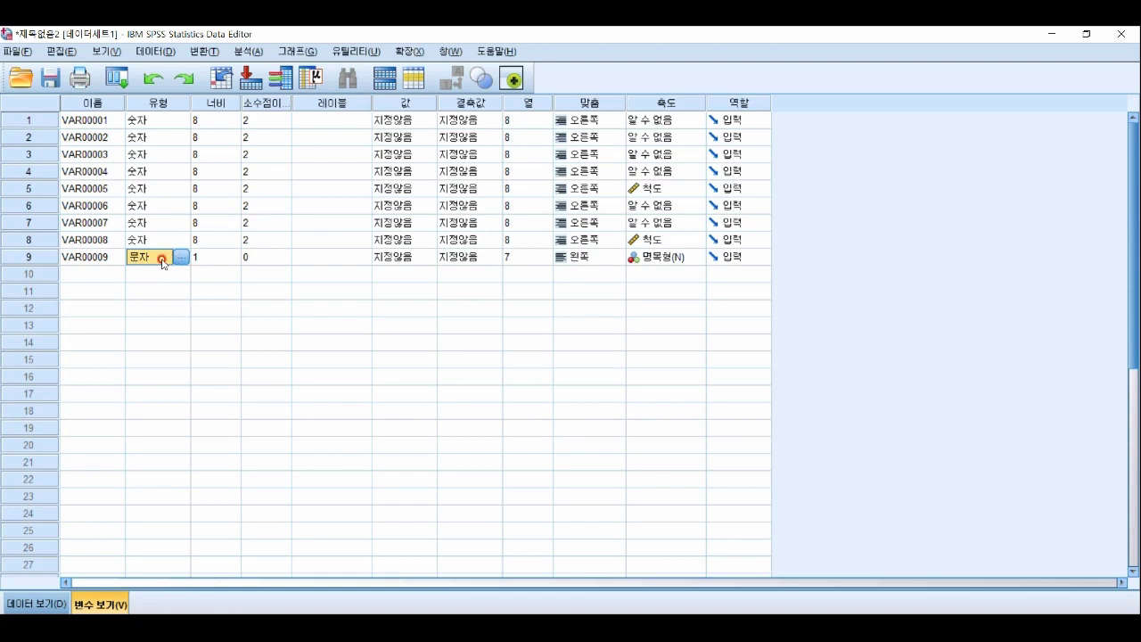
# Step: Examine the variable type options of VAR00008 and close them without changing its 숫자 type
pyautogui.click(177, 239)
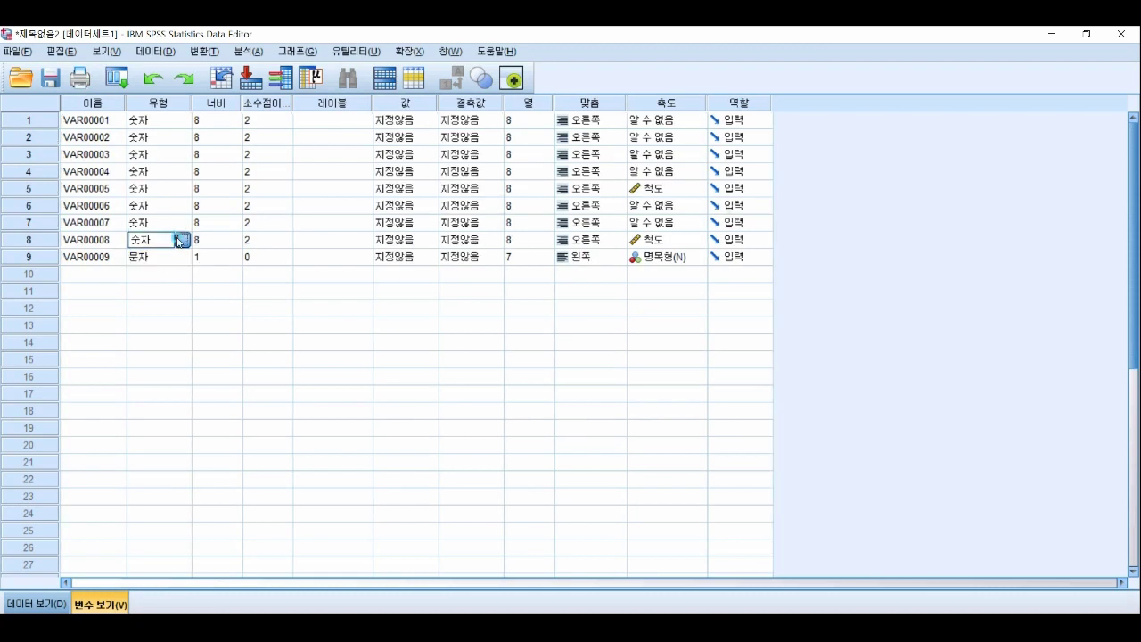
pyautogui.click(181, 241)
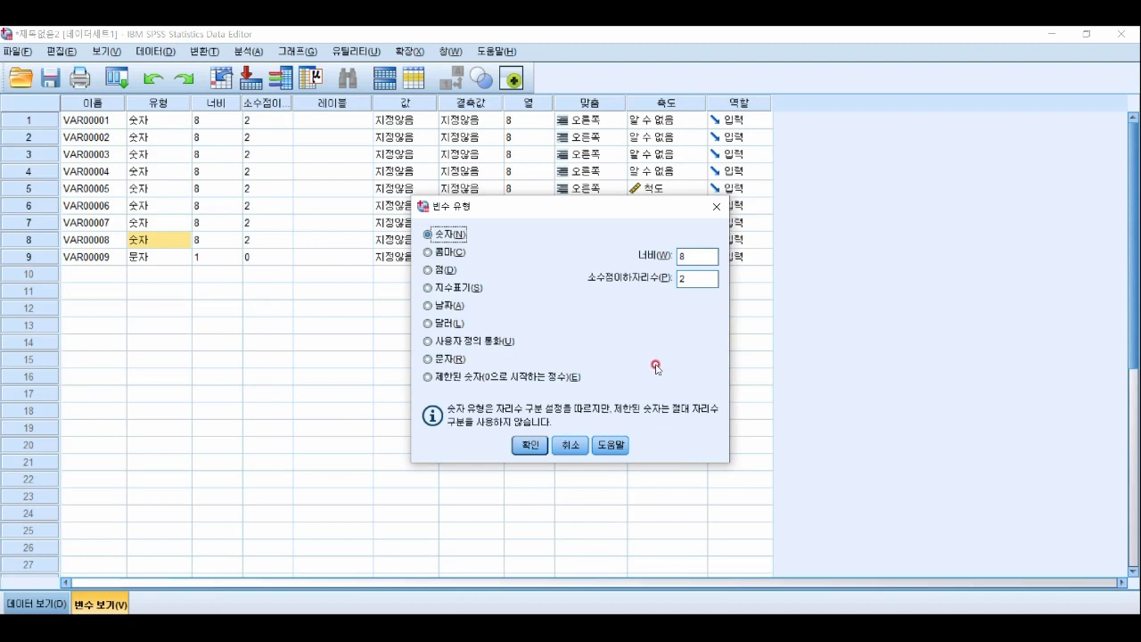
pyautogui.click(568, 446)
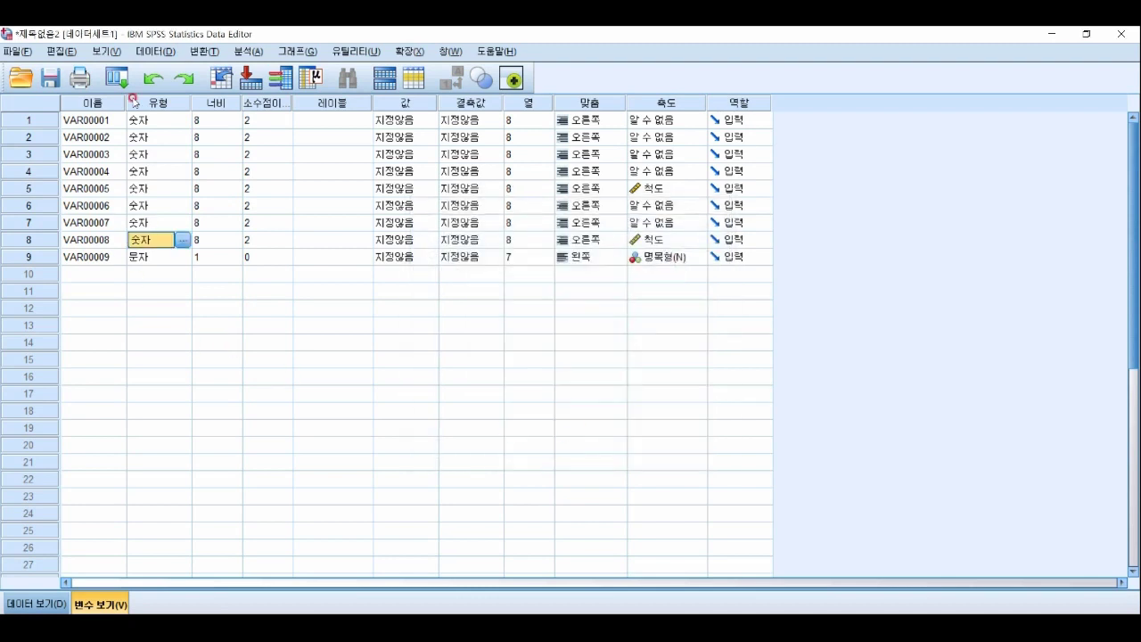
# Step: Return to Data View and inspect the row 1 and row 2 cells of the string variable VAR00009
pyautogui.click(51, 605)
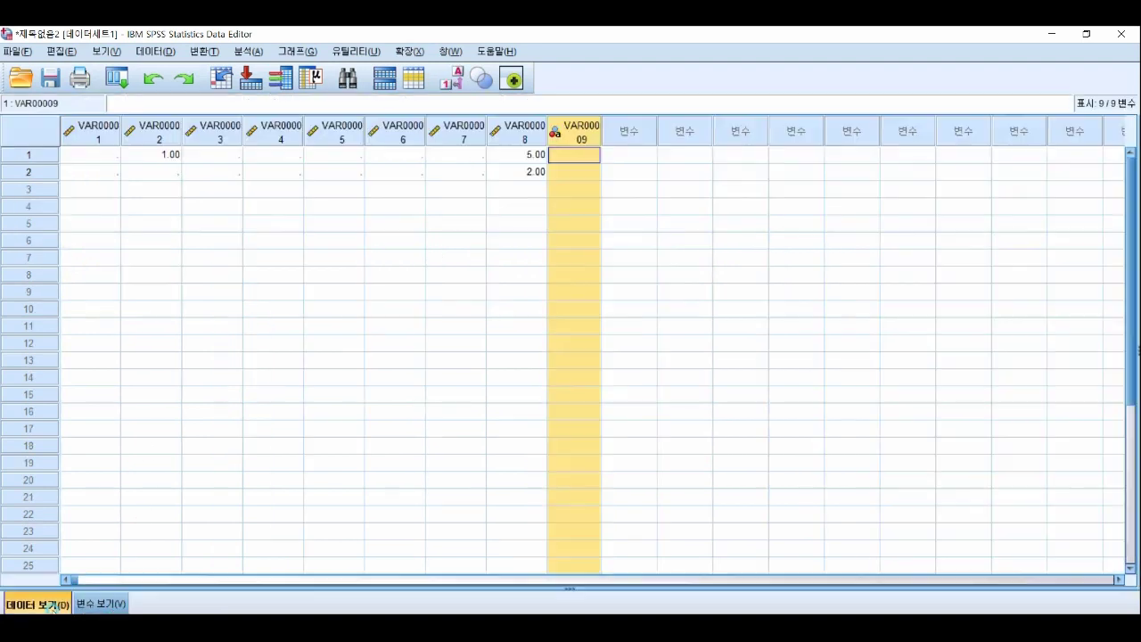
pyautogui.click(194, 189)
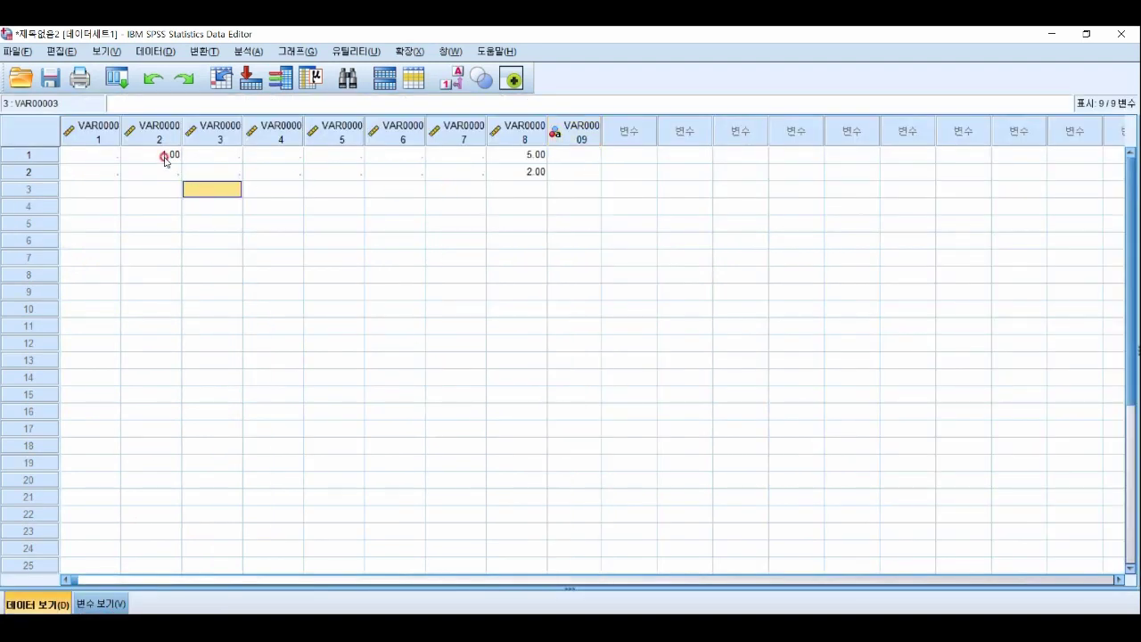
pyautogui.click(592, 154)
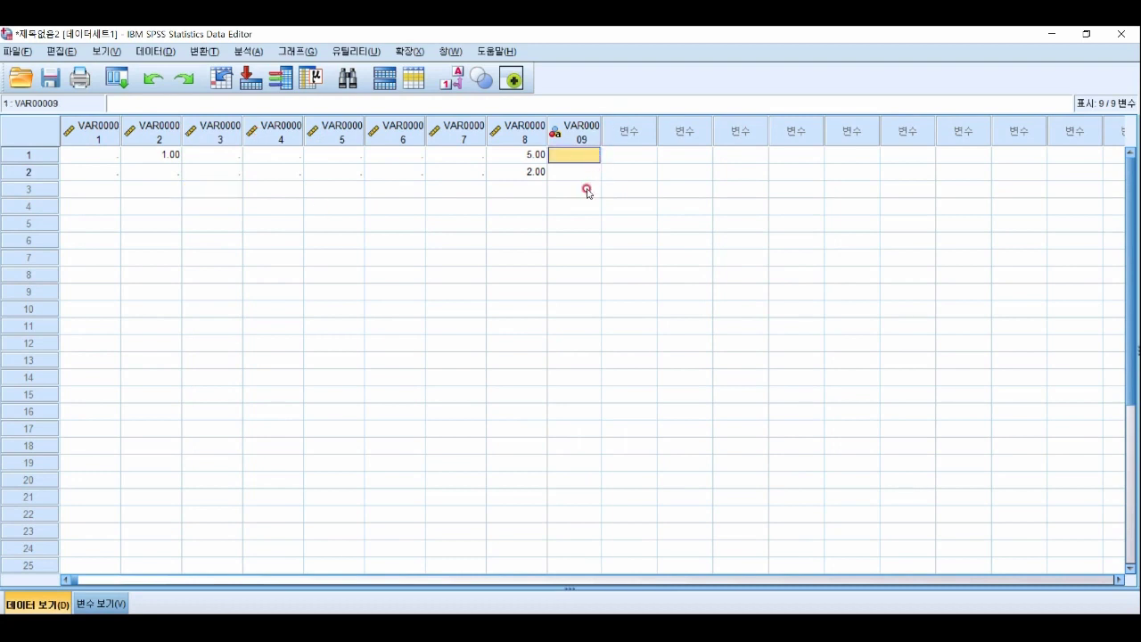
pyautogui.click(588, 173)
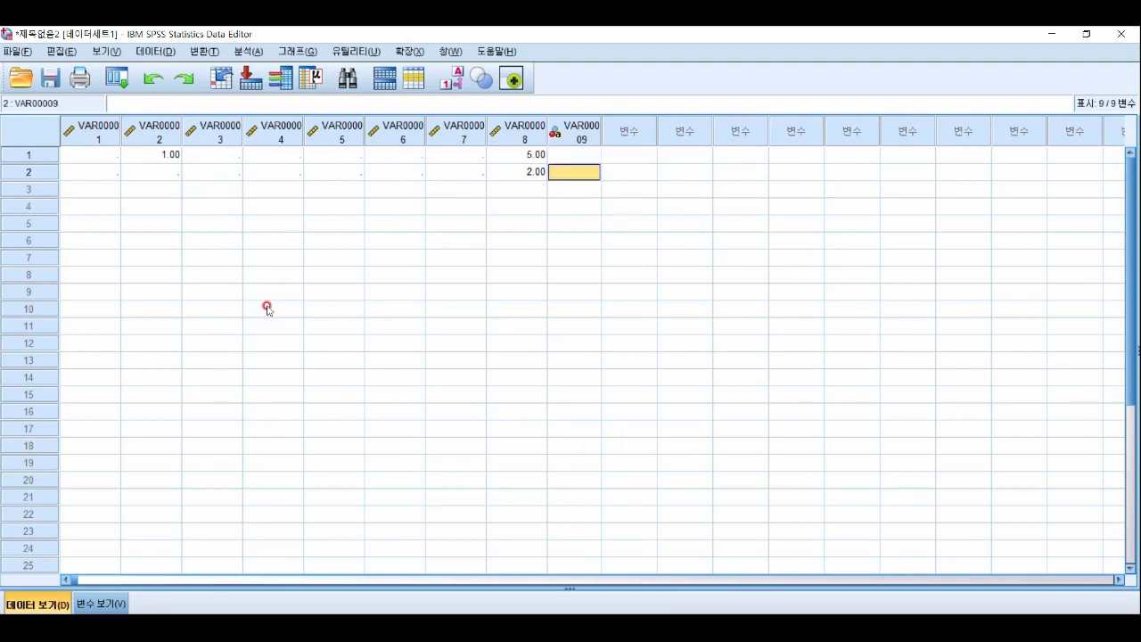